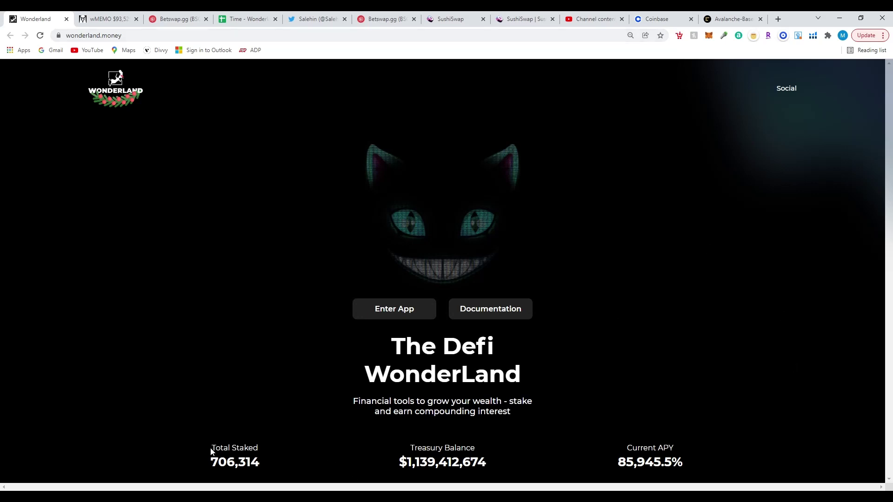
Highlight the Total Staked and Treasury Balance figures on the Wonderland page
drag(210, 448, 292, 458)
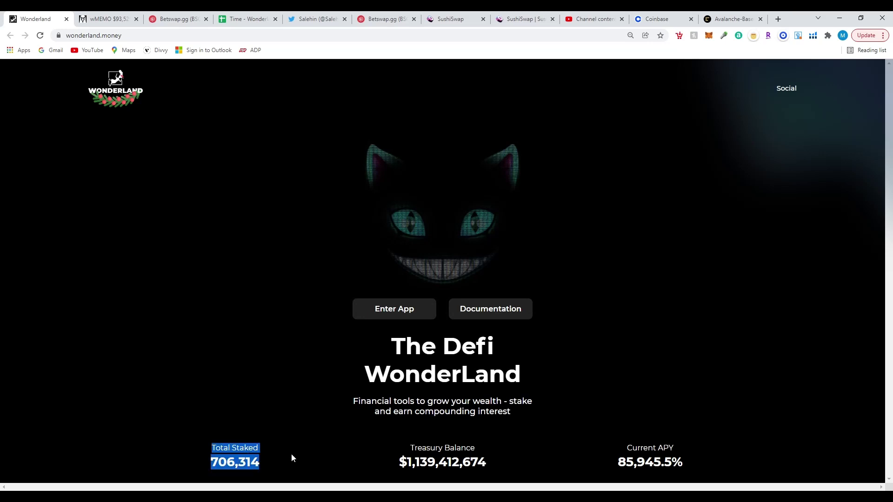
click(287, 458)
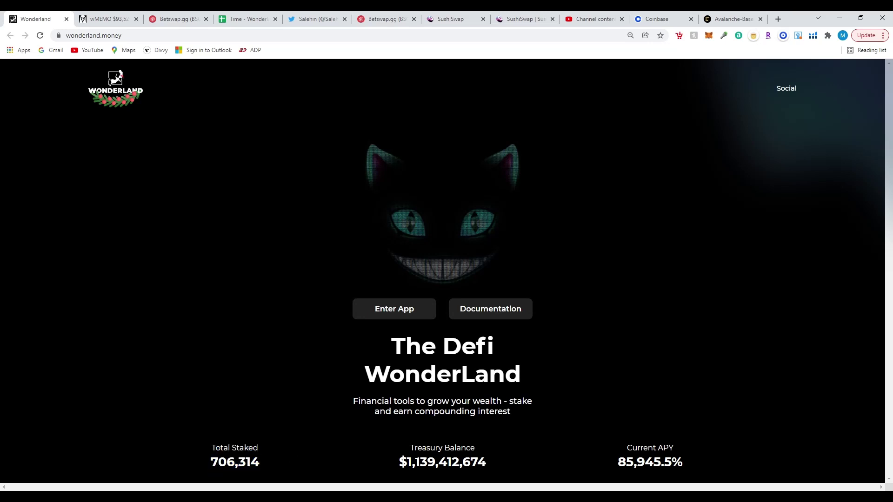
drag(410, 448, 514, 465)
click(525, 465)
Enter the Wonderland app, connect the MetaMask wallet, and open the Dashboard
click(413, 318)
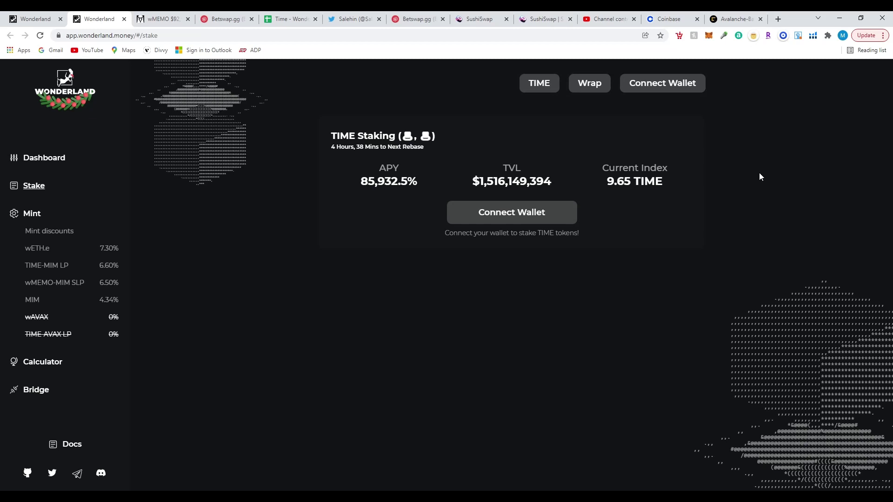
click(503, 217)
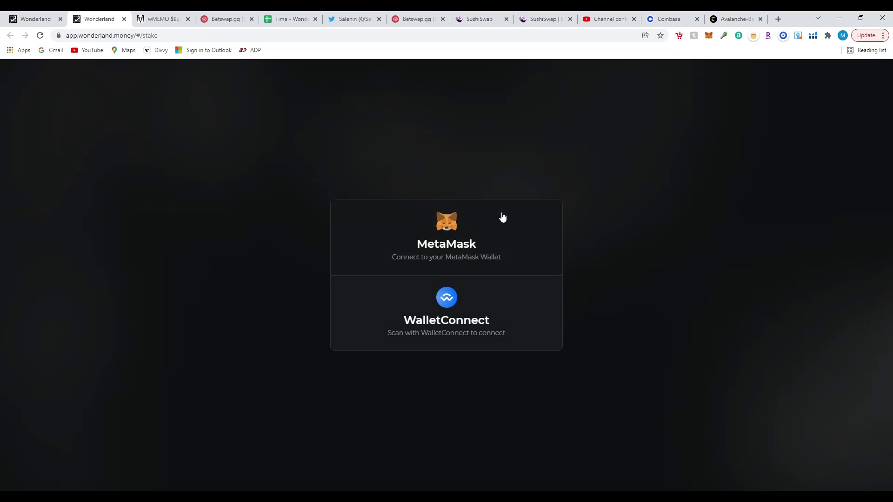
click(531, 233)
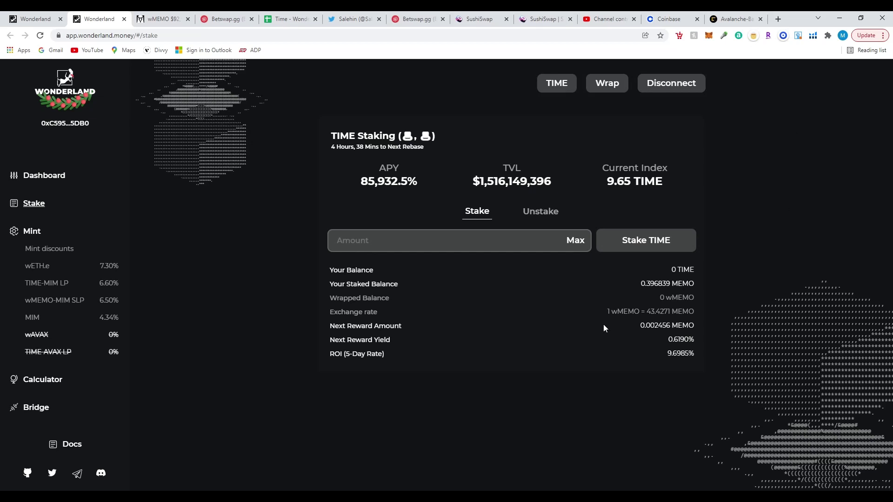
click(51, 181)
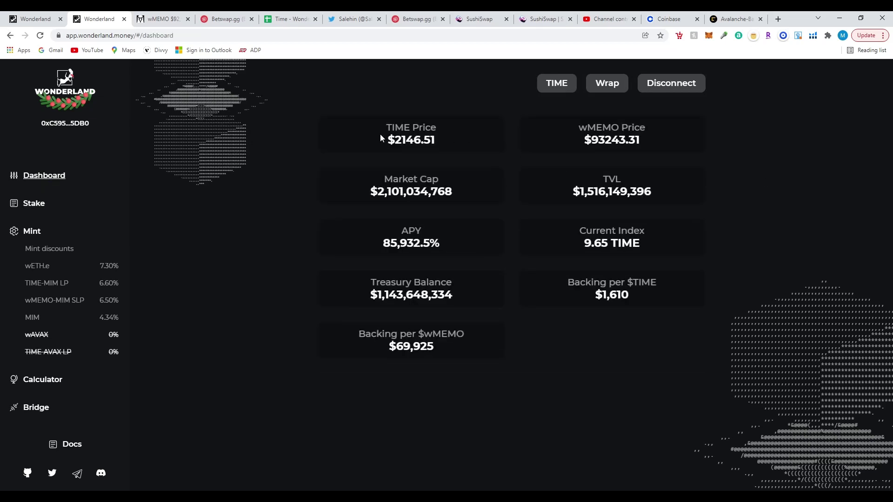
drag(386, 124, 450, 140)
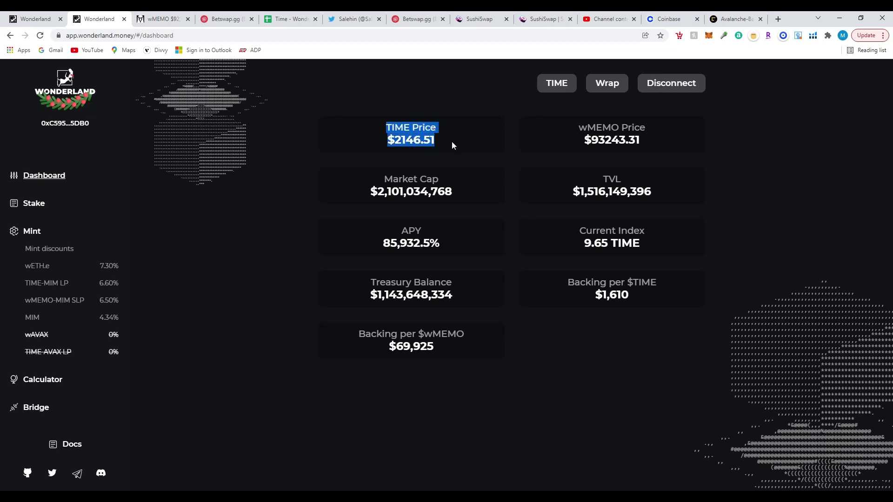
click(451, 141)
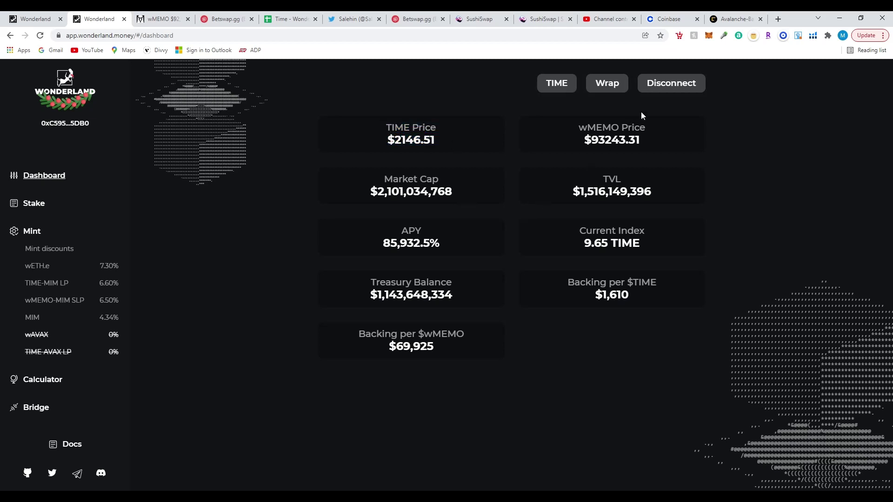
drag(654, 127, 577, 141)
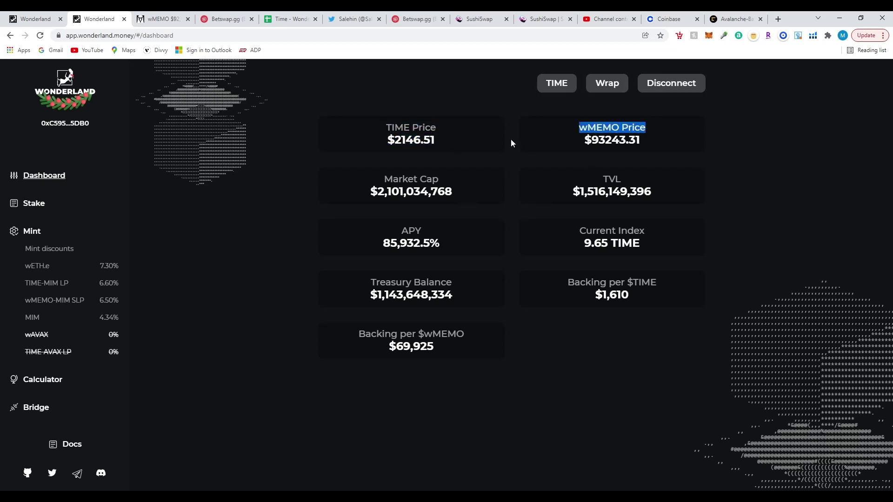
drag(438, 142, 382, 133)
click(381, 132)
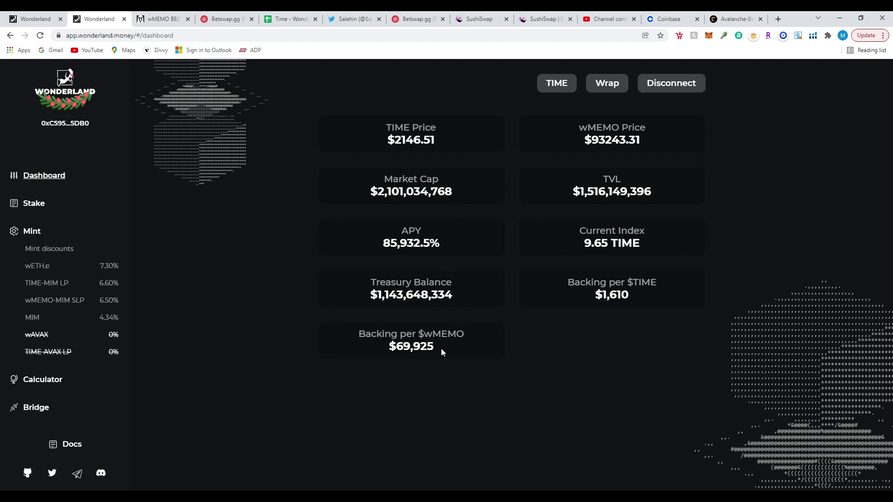
drag(440, 349, 364, 335)
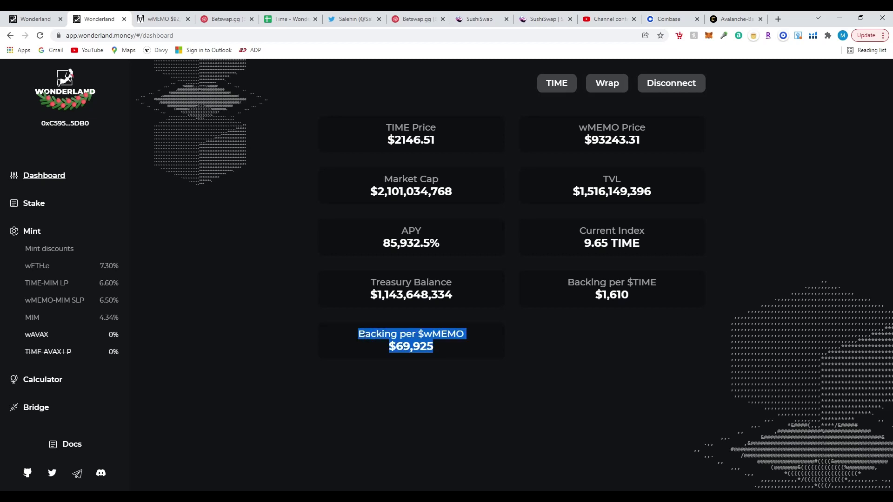
click(483, 342)
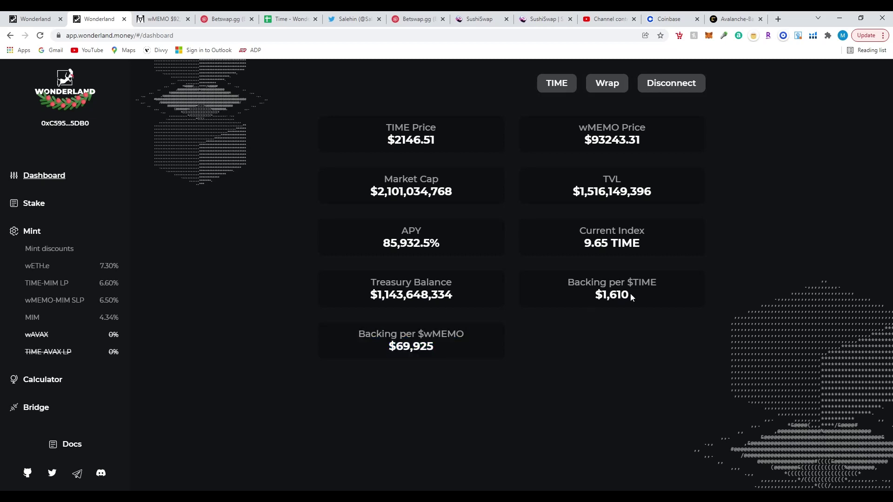
drag(658, 283, 585, 283)
click(635, 300)
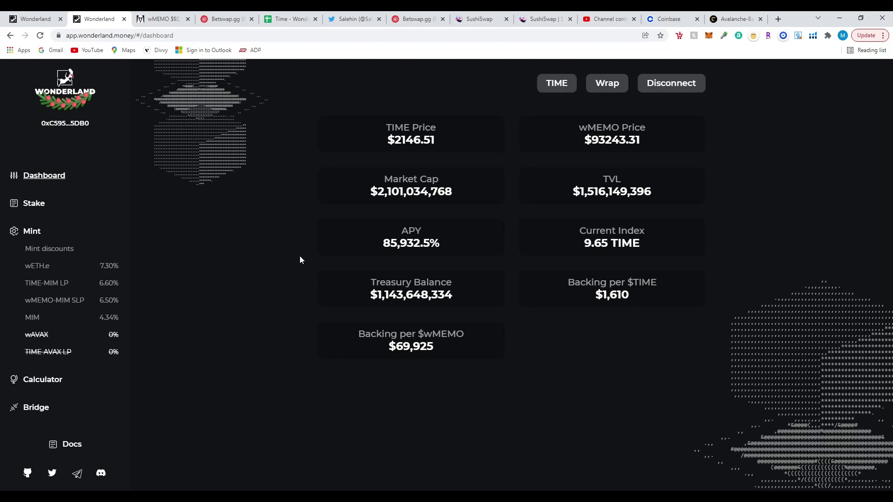
Check the staked MEMO balance, set the returns calculator to 1 day, and return to Dashboard
click(57, 207)
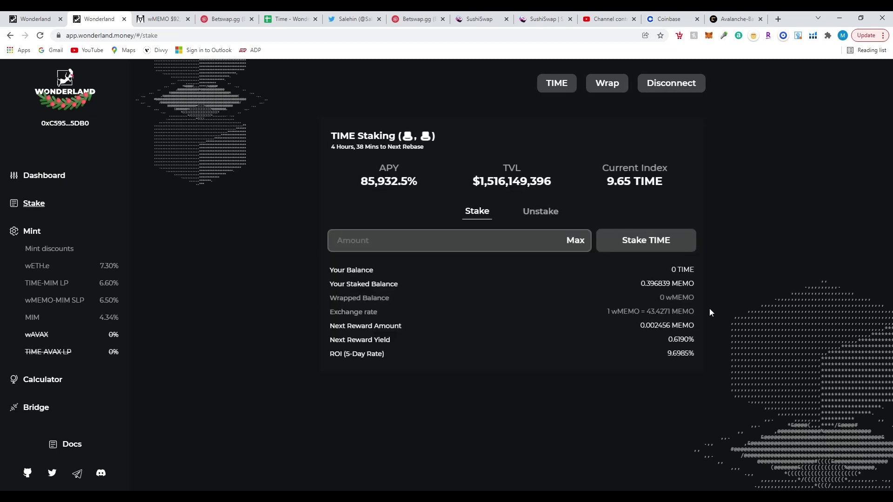
drag(641, 285, 690, 297)
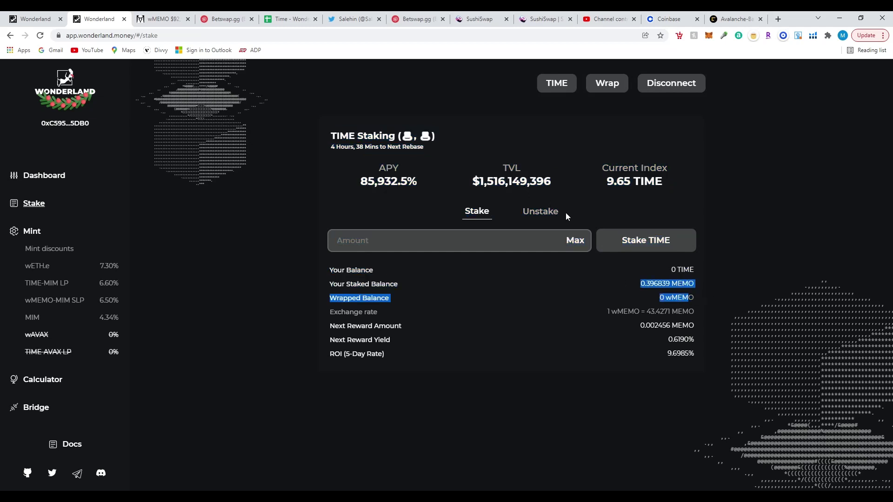
click(41, 387)
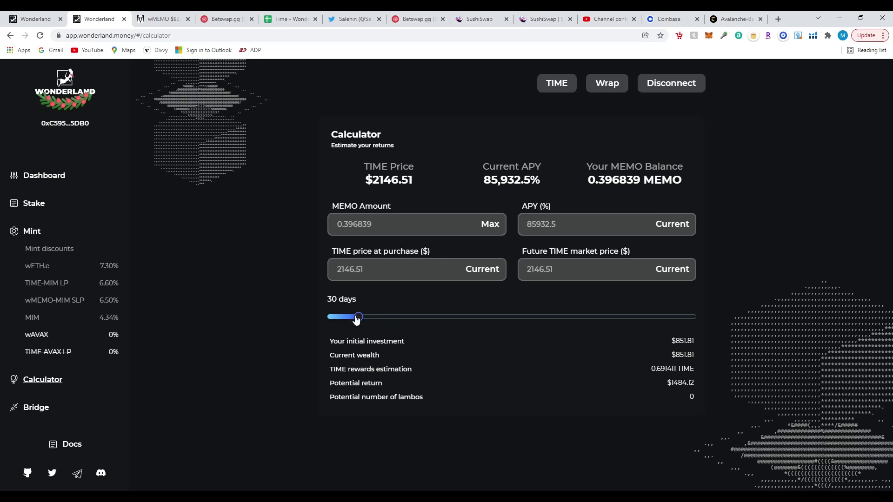
drag(355, 319, 40, 309)
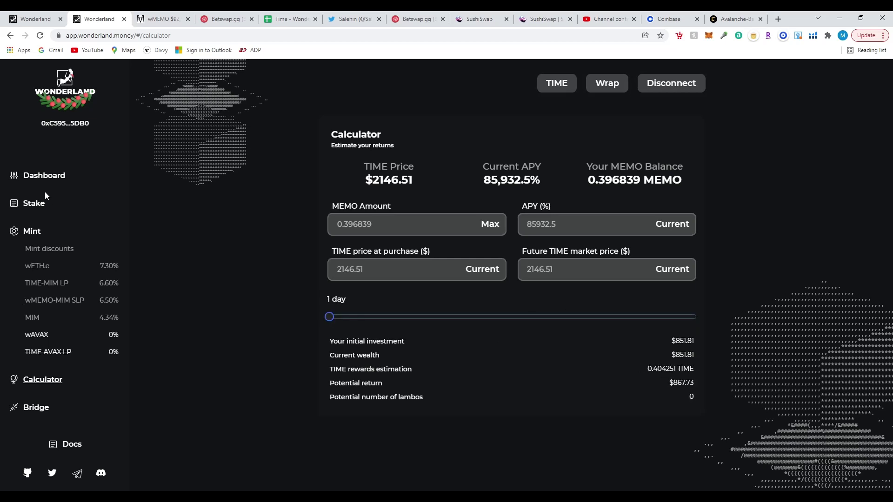
click(50, 176)
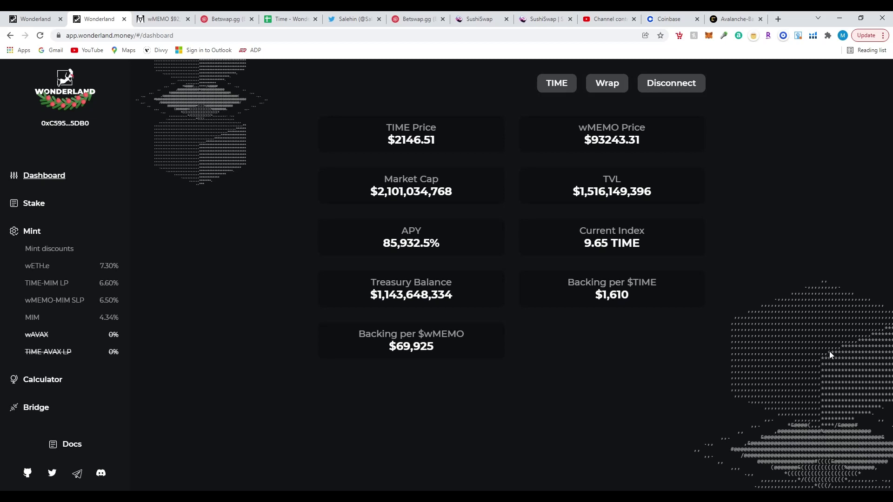
Open the Coinbase Avalanche wallet (4.51482256 AVAX) and focus its Send form's To field
click(670, 18)
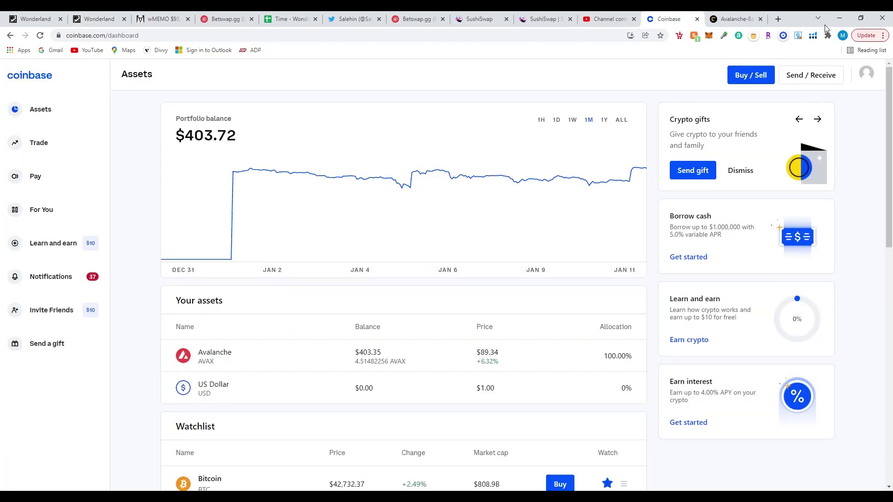
click(277, 355)
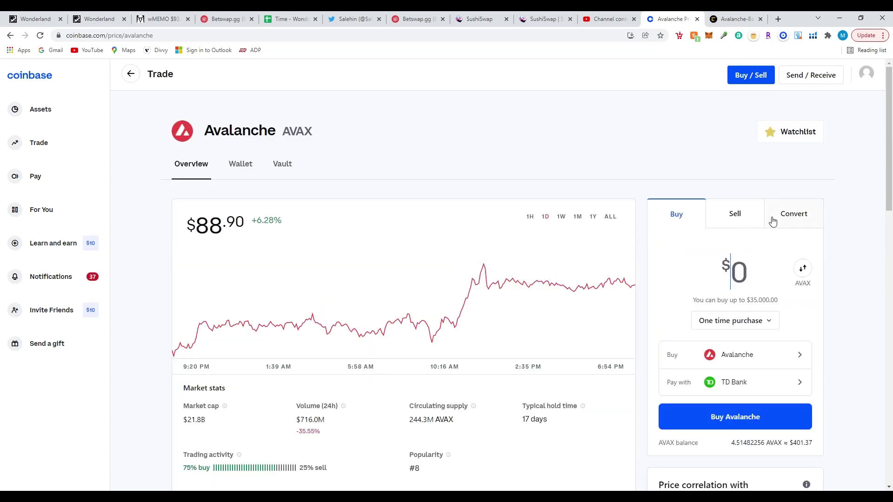
scroll(838, 315, down, 2)
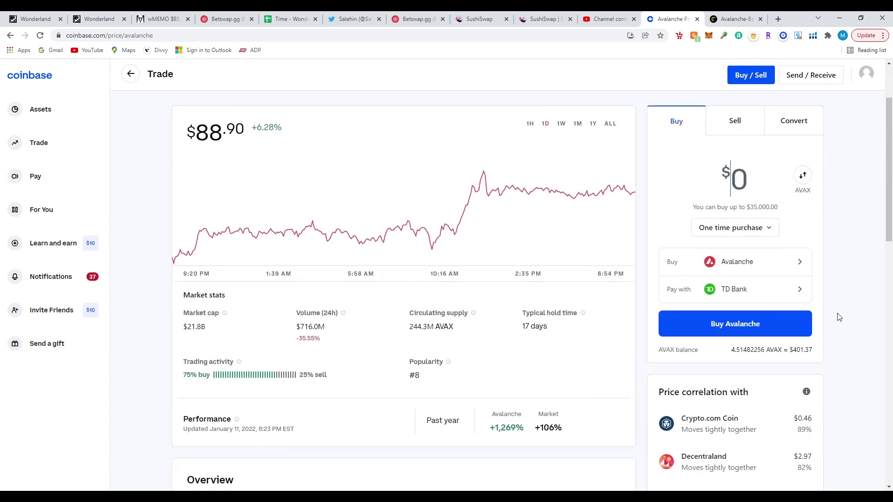
scroll(838, 315, up, 2)
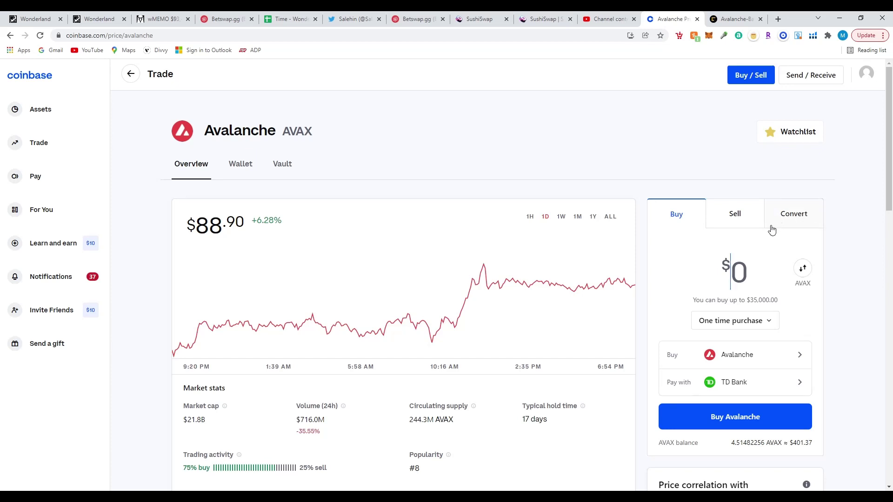
click(239, 166)
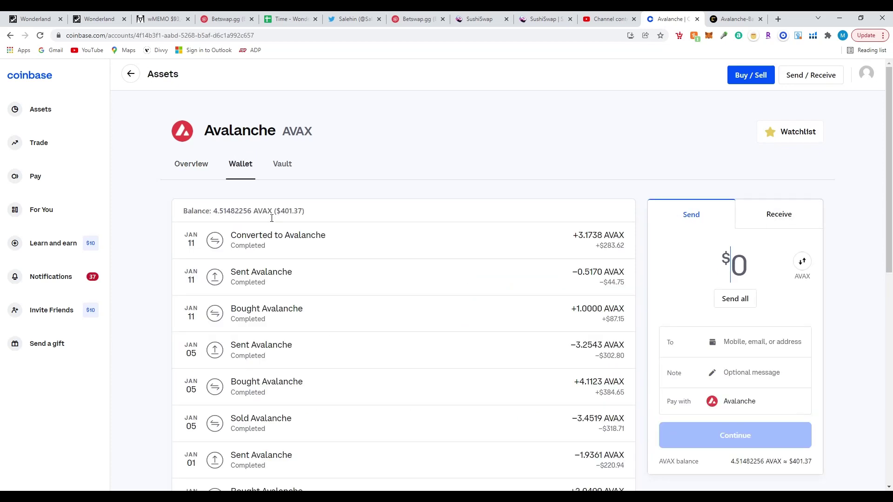
click(725, 348)
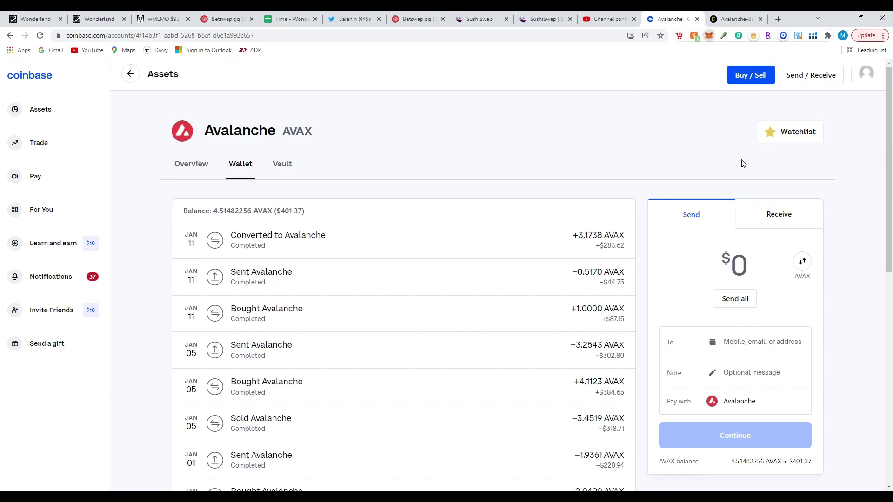
Paste the MetaMask address as recipient, send all 4.50222256 AVAX, and confirm the send
click(746, 342)
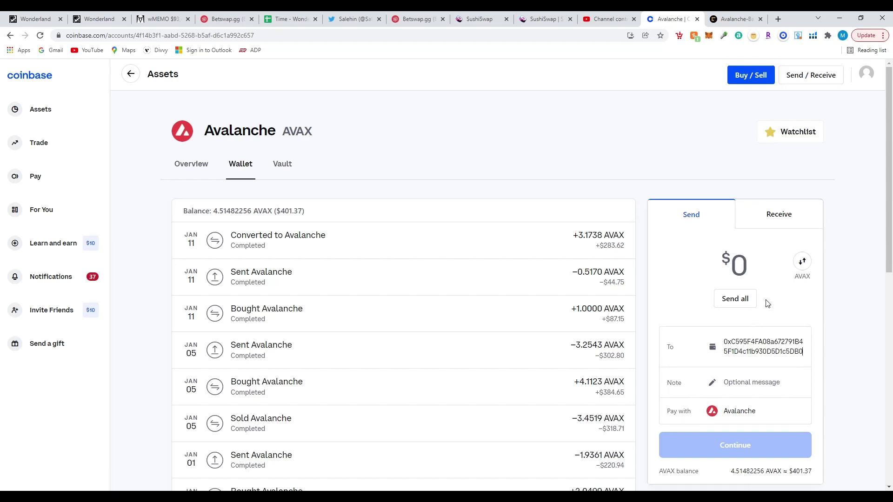
click(758, 305)
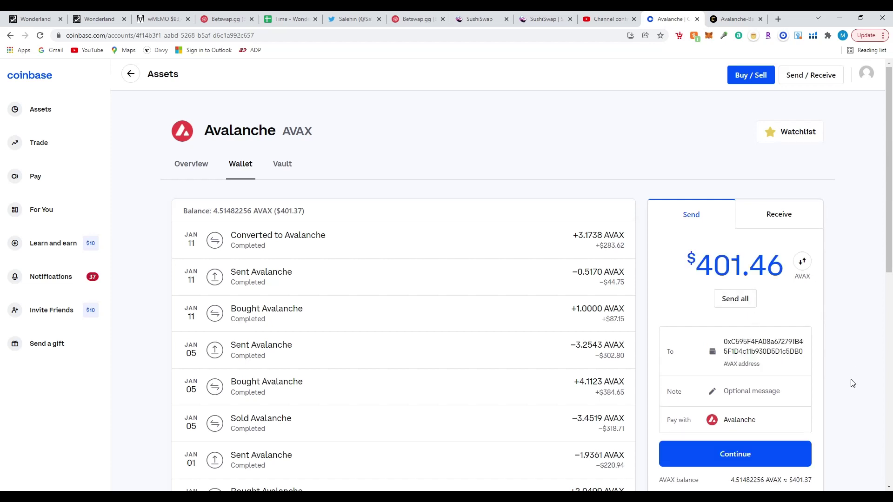
click(728, 455)
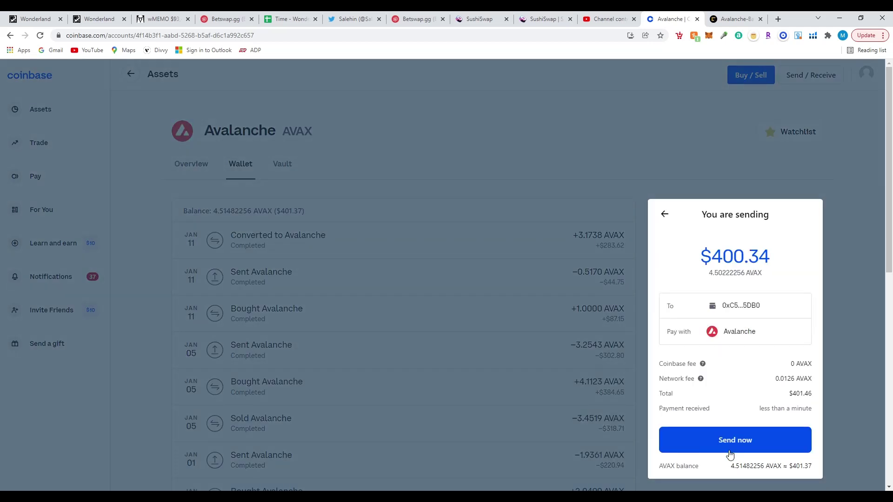
click(730, 455)
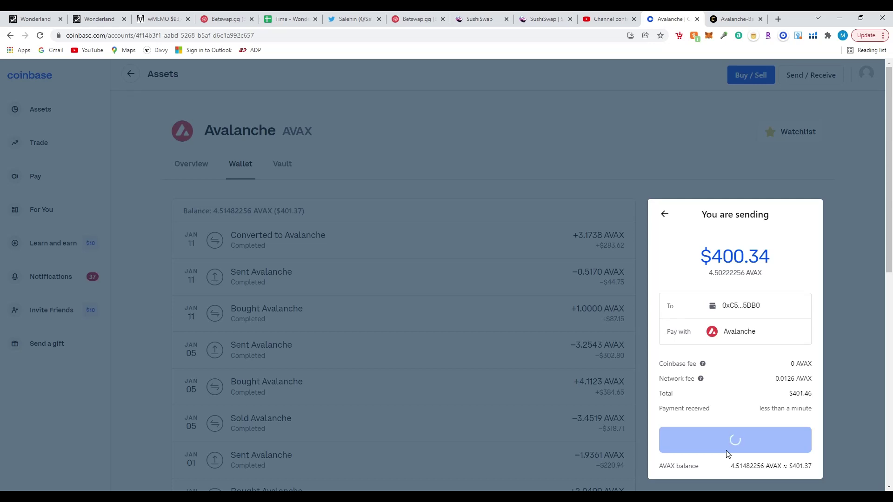
Enter the 2-step SMS verification code to complete the AVAX transfer
click(774, 303)
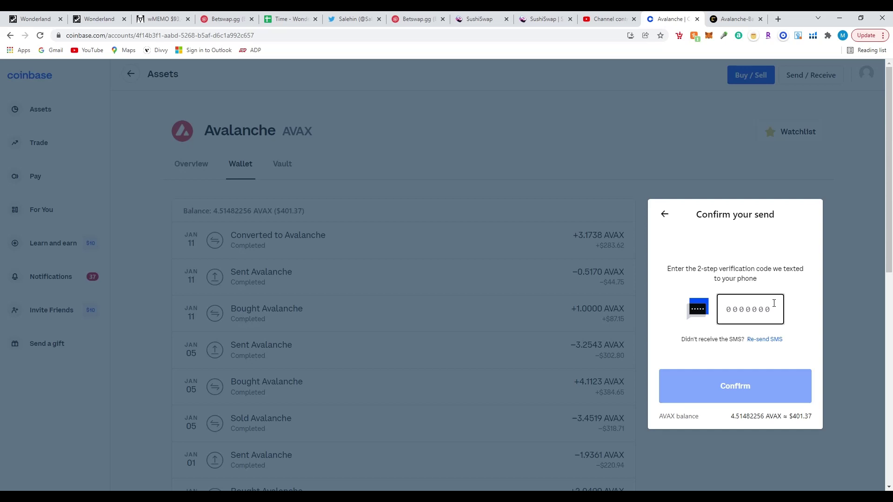
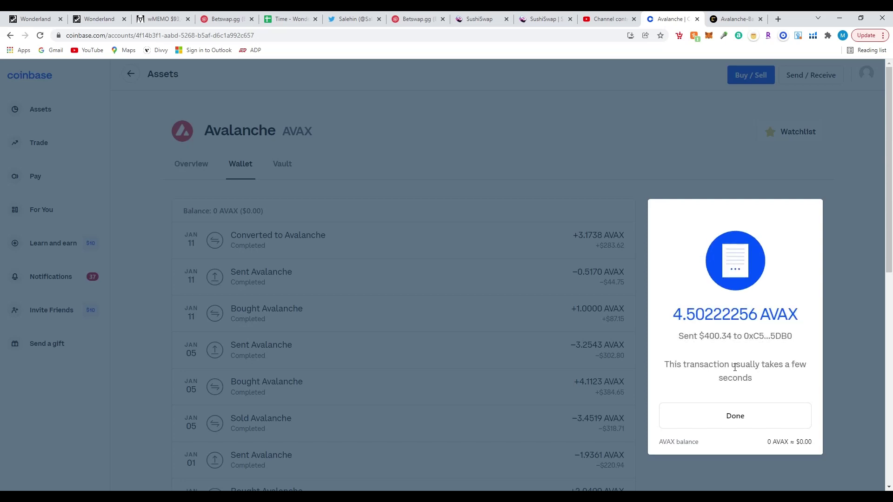
click(729, 423)
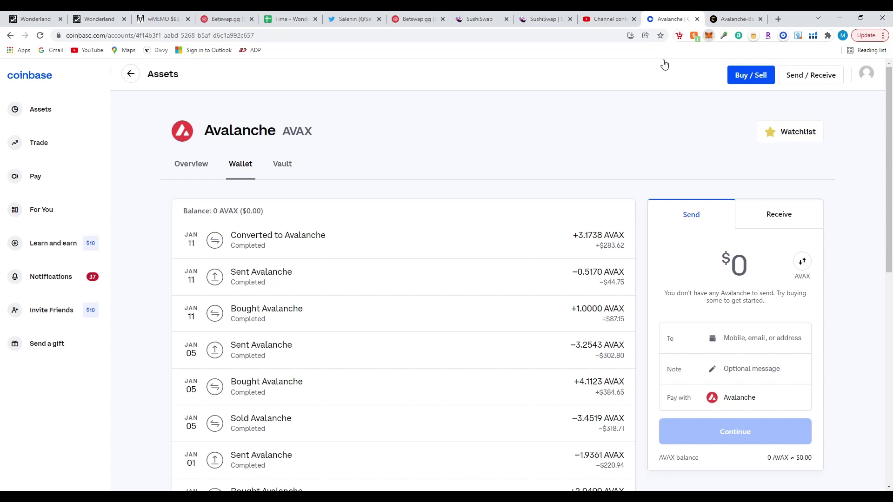
Switch to the SushiSwap homepage tab at sushi.com
click(488, 15)
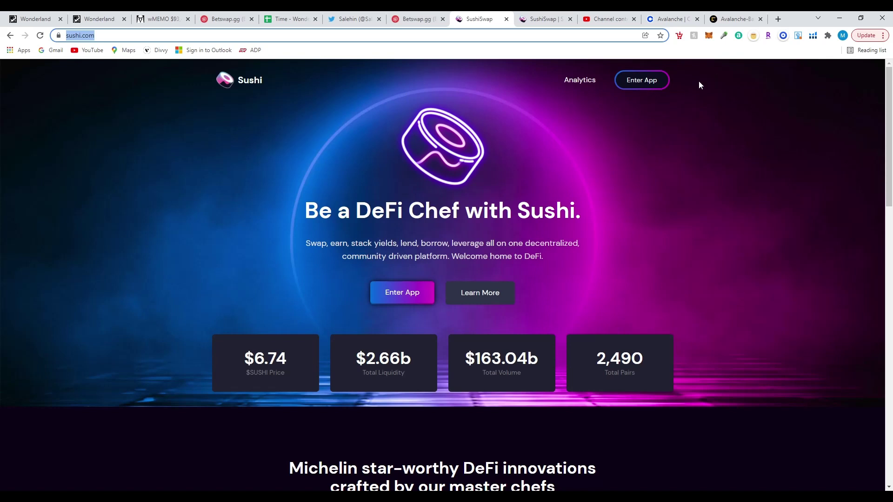
Enter the Sushi swap app and close the duplicate SushiSwap tab
click(412, 301)
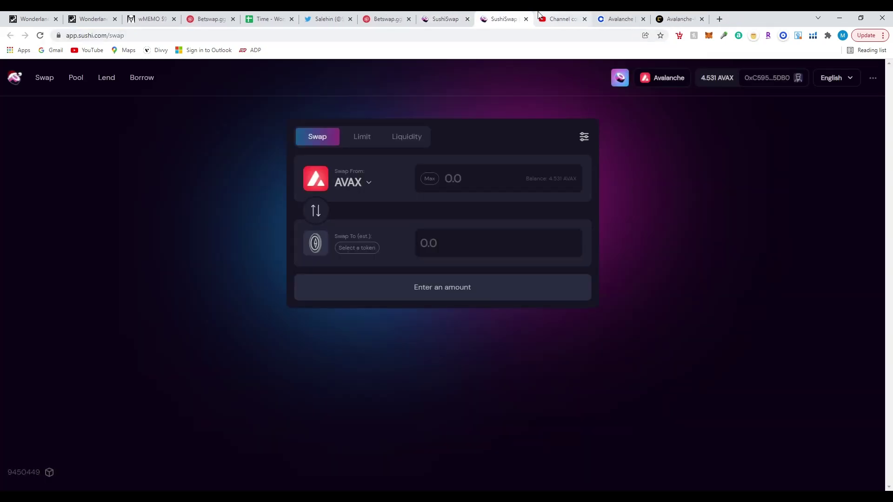
click(585, 19)
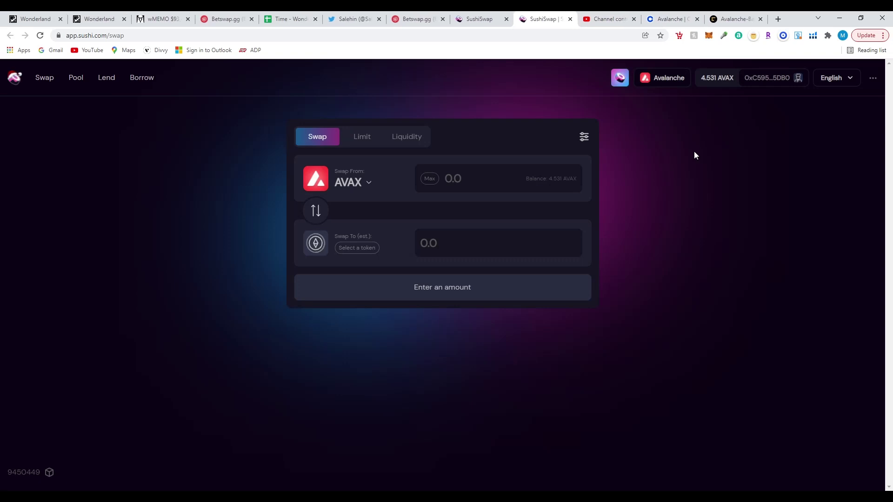
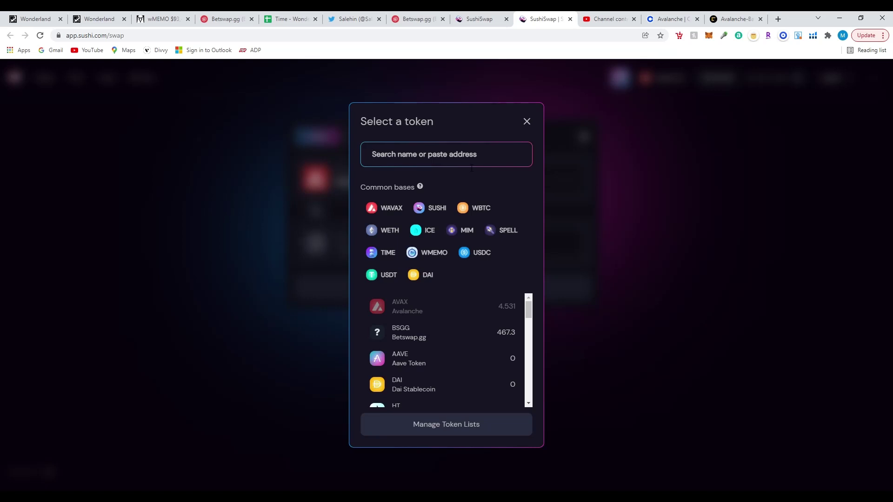
Search 'wmemo' and pick wMEMO (Wrapped Memo) as the token to receive
text(wmemi)
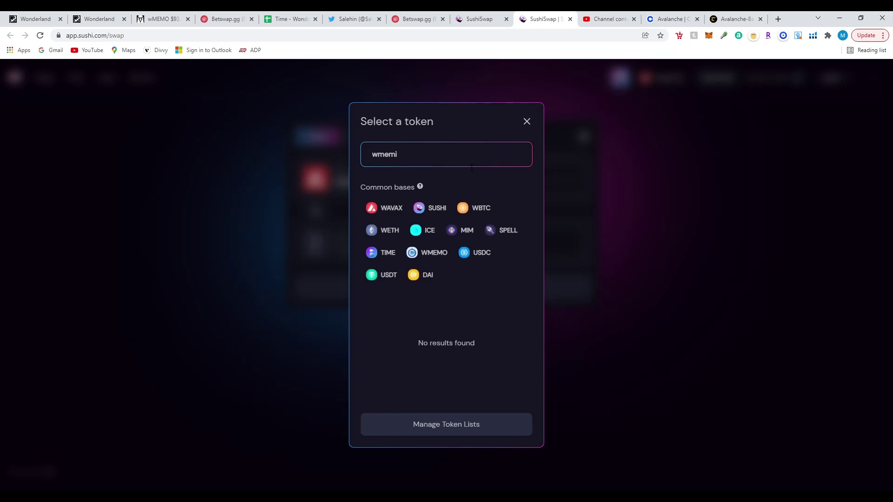
key(BackSpace)
text(o)
click(406, 311)
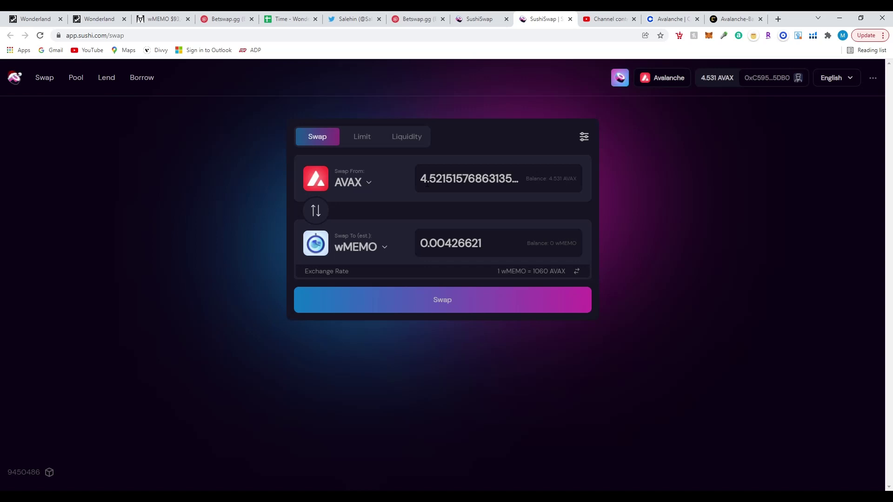
Change the swap to spend 3 AVAX and receive MIM
click(426, 182)
drag(428, 184, 557, 181)
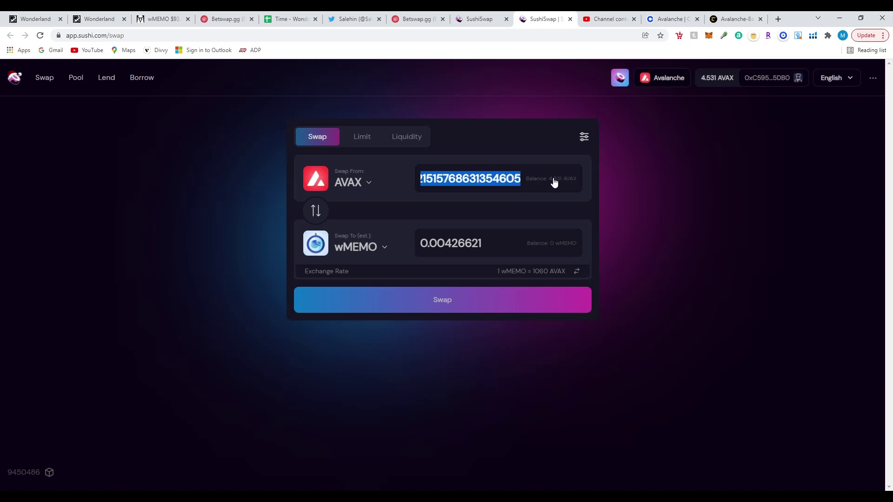
key(BackSpace)
text(3)
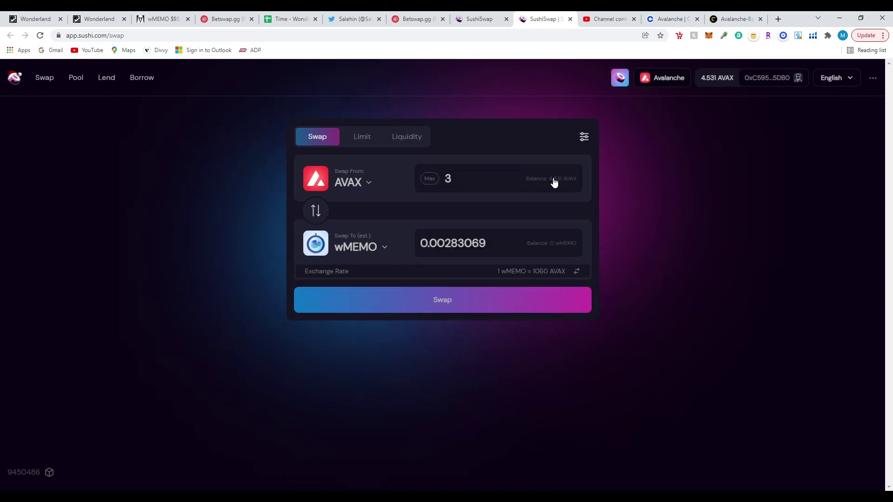
click(354, 248)
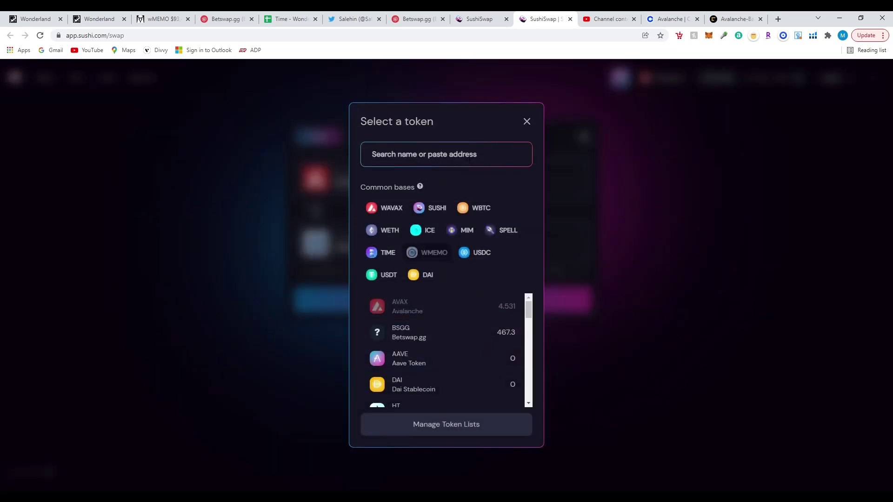
text(mim)
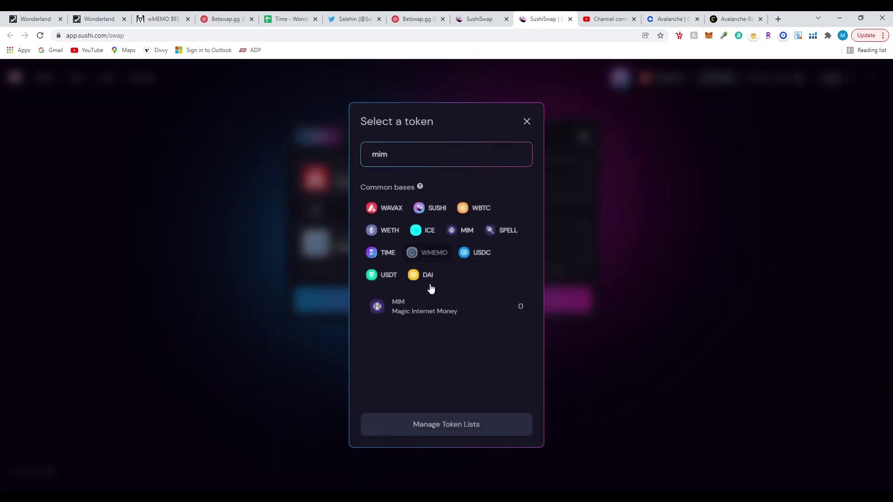
click(421, 310)
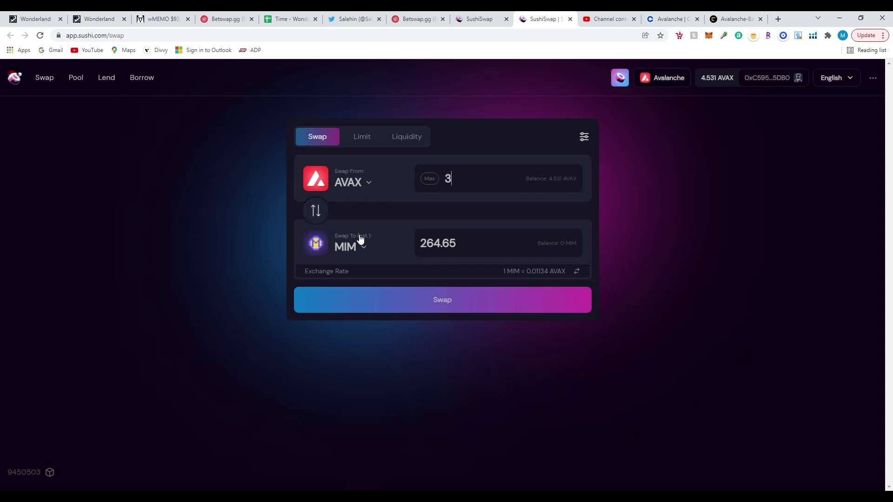
Compare rates by reversing the swap to 300 MIM, then flip back and trim the AVAX amount
click(321, 211)
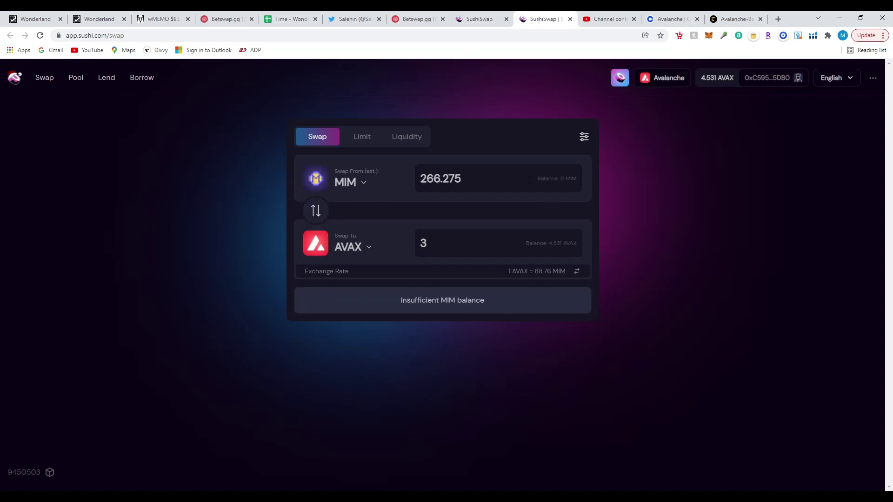
drag(530, 180, 418, 180)
text(300)
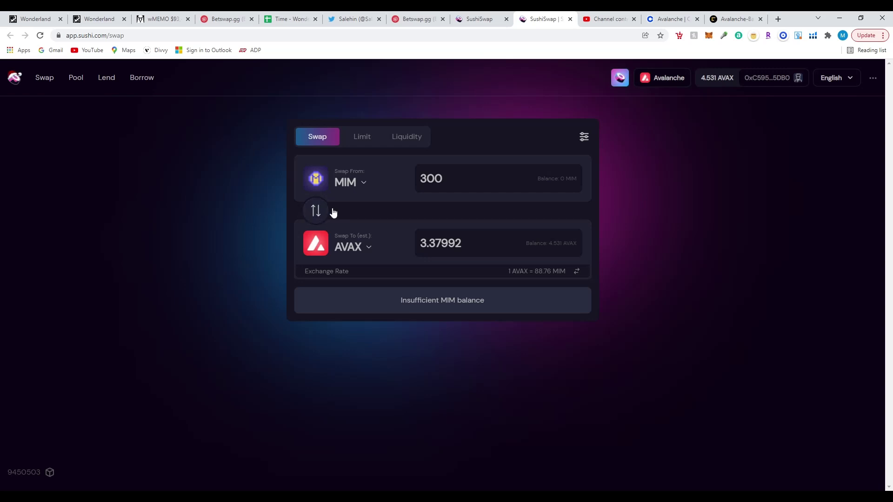
click(319, 212)
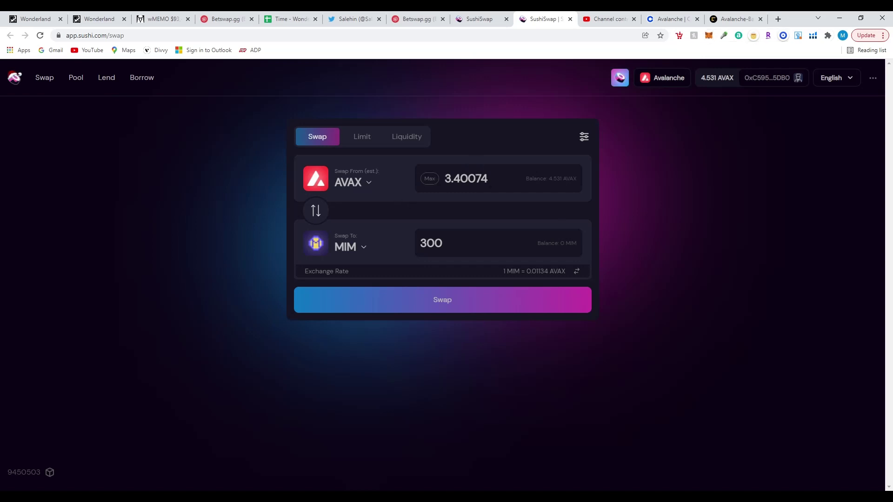
key(BackSpace)
key(BackSpace)
key(BackSpace)
key(BackSpace)
key(BackSpace)
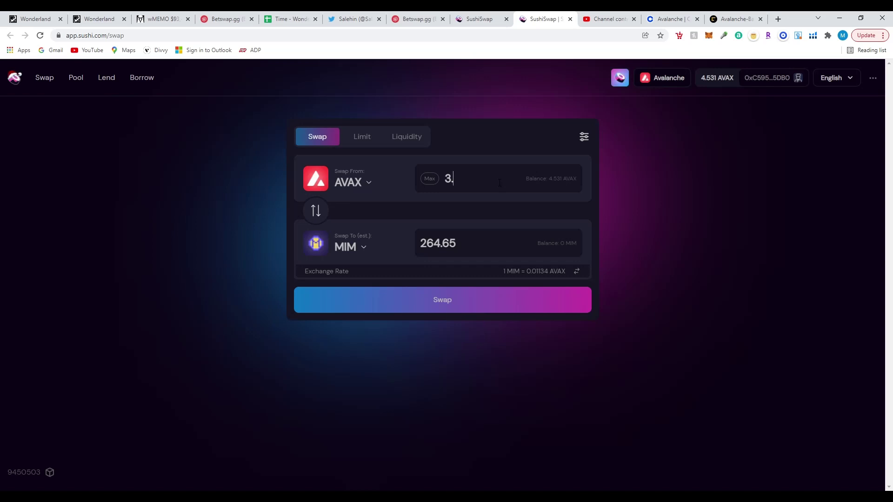
Make the amount 3.2 AVAX and switch the receive token to wMEMO
text(2)
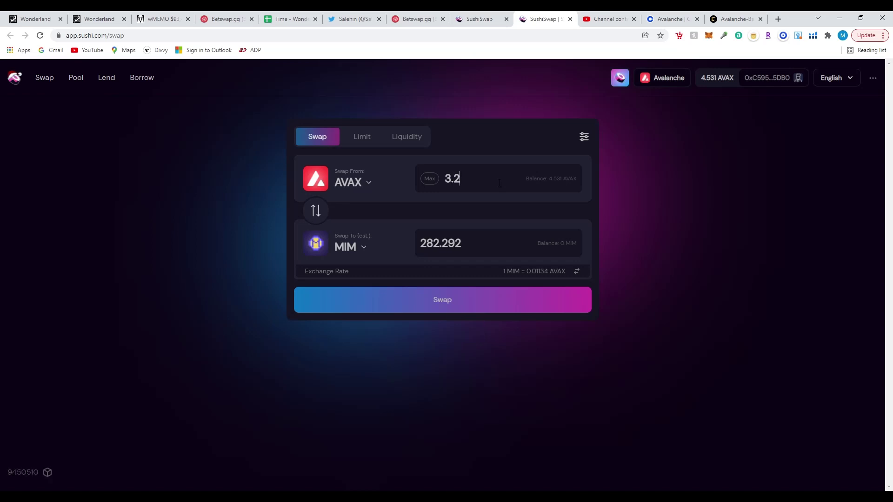
click(350, 246)
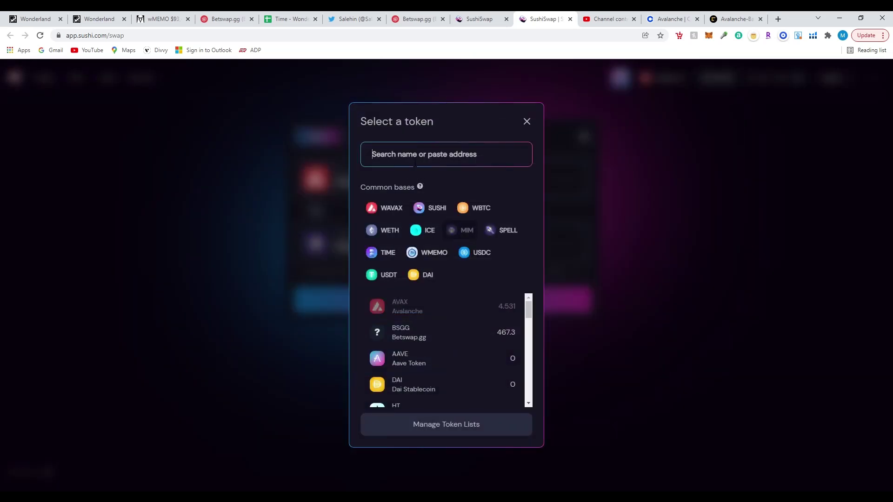
text(wmemo)
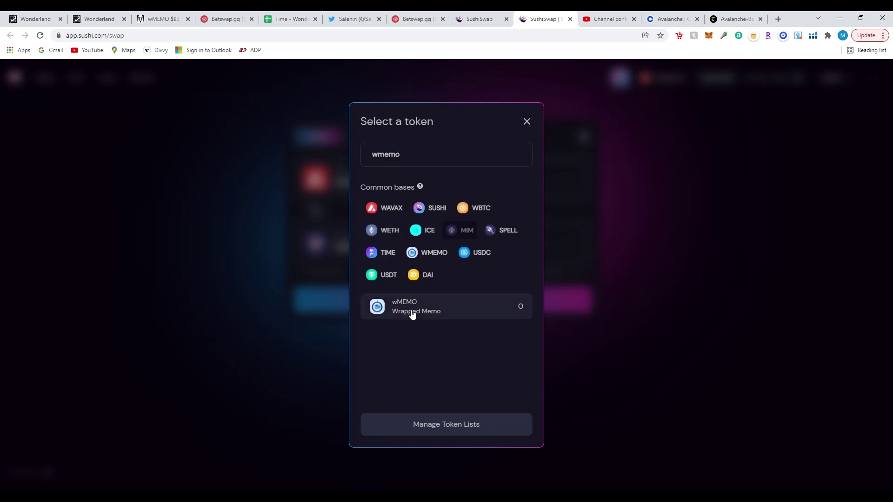
click(413, 312)
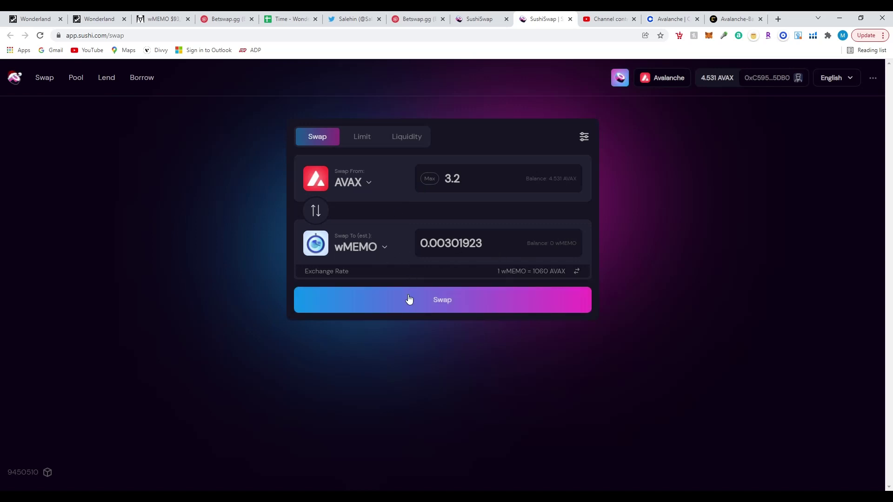
Check the 0.50% slippage setting and open the Confirm Swap review for 3.2 AVAX to wMEMO
click(585, 137)
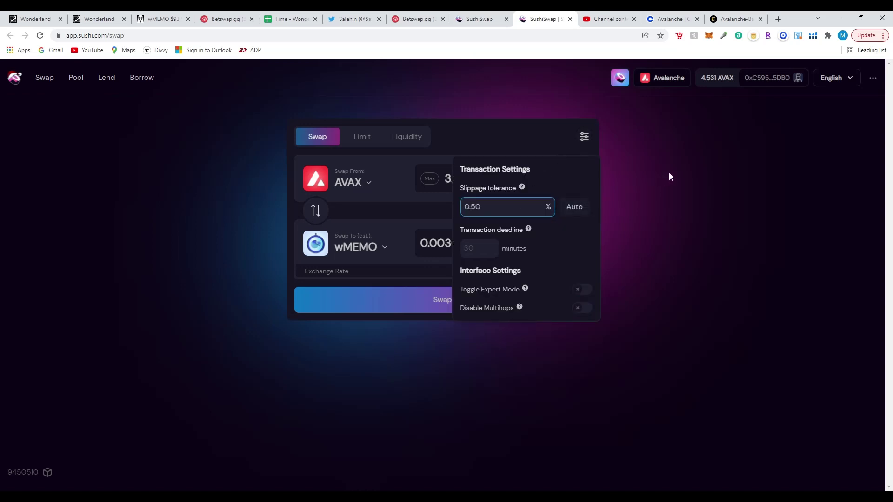
click(582, 133)
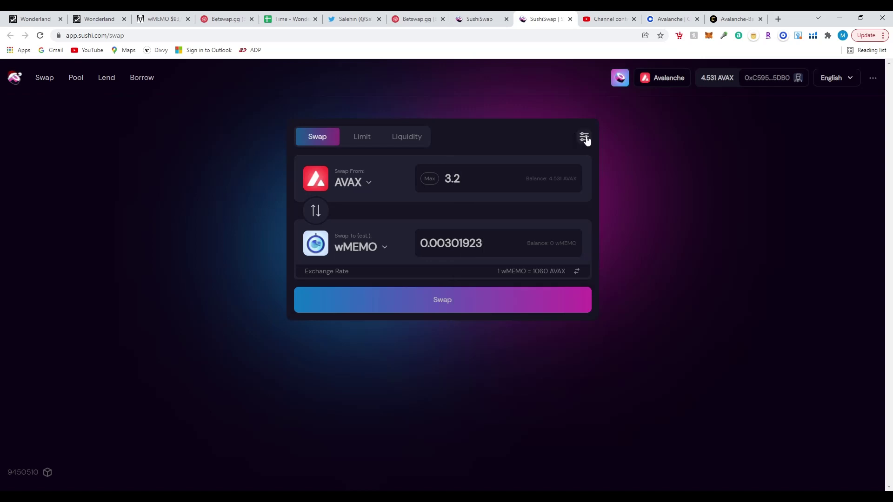
click(466, 302)
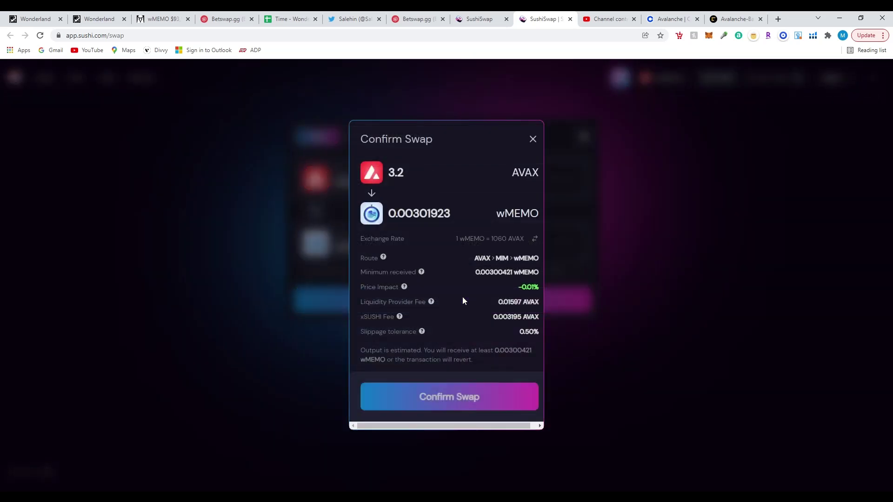
Confirm the 3.2 AVAX swap, add wMEMO to MetaMask, and dismiss the submitted notice
click(462, 399)
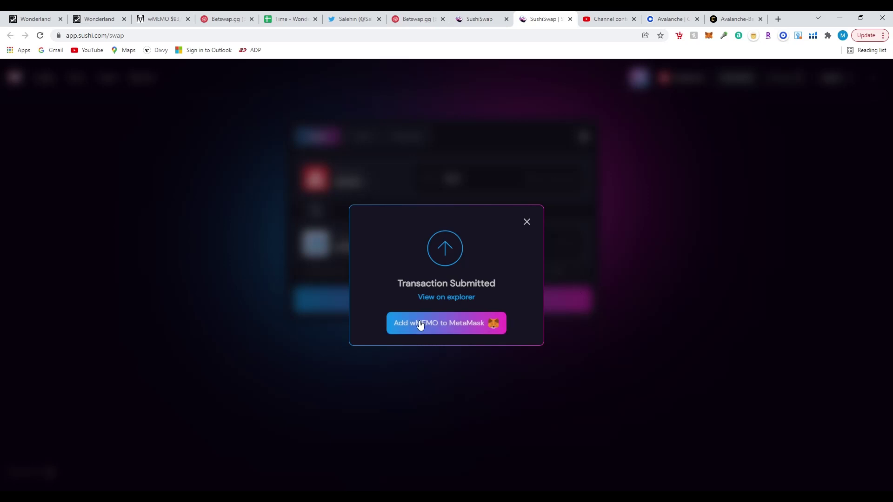
click(421, 324)
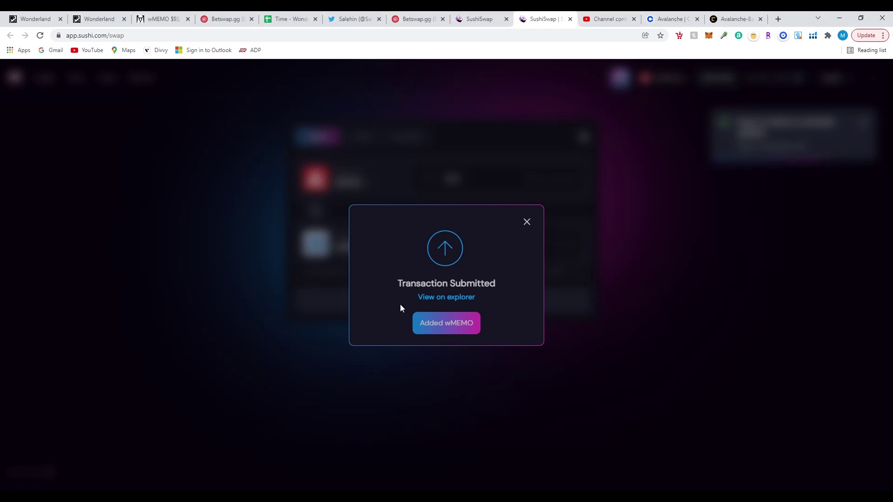
click(527, 223)
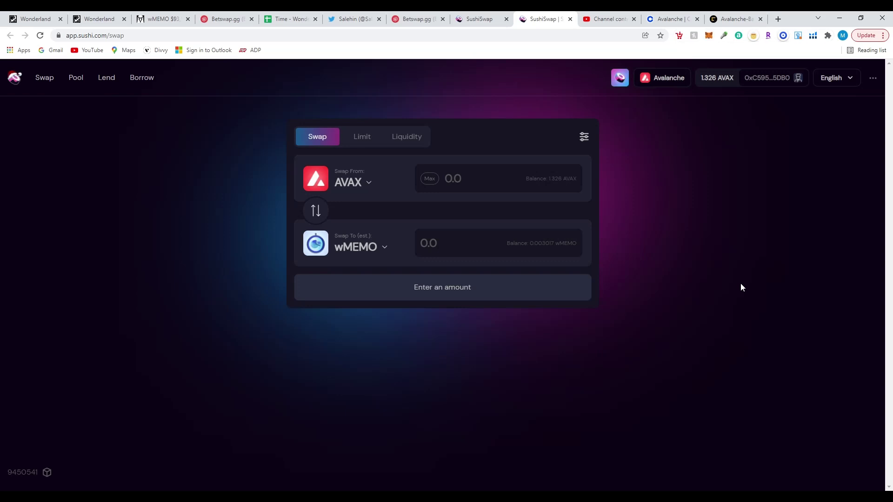
Switch to Wonderland, reload it, and open the Stake page
click(105, 14)
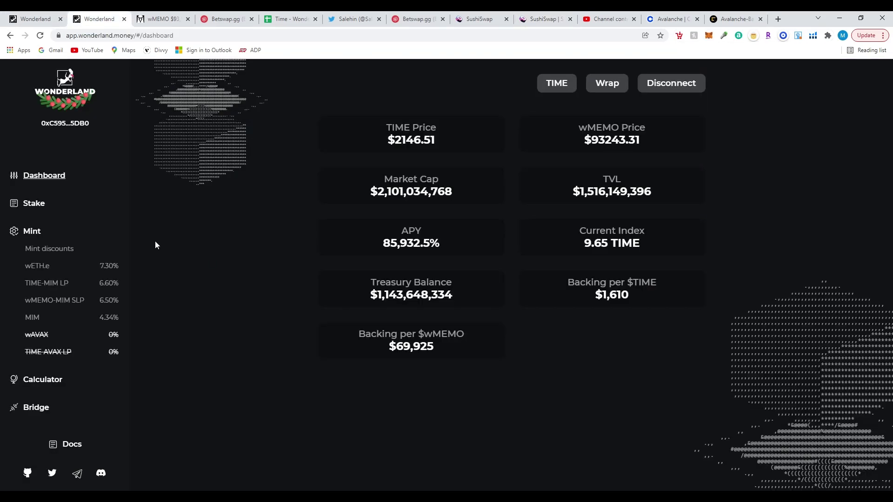
click(141, 35)
key(Return)
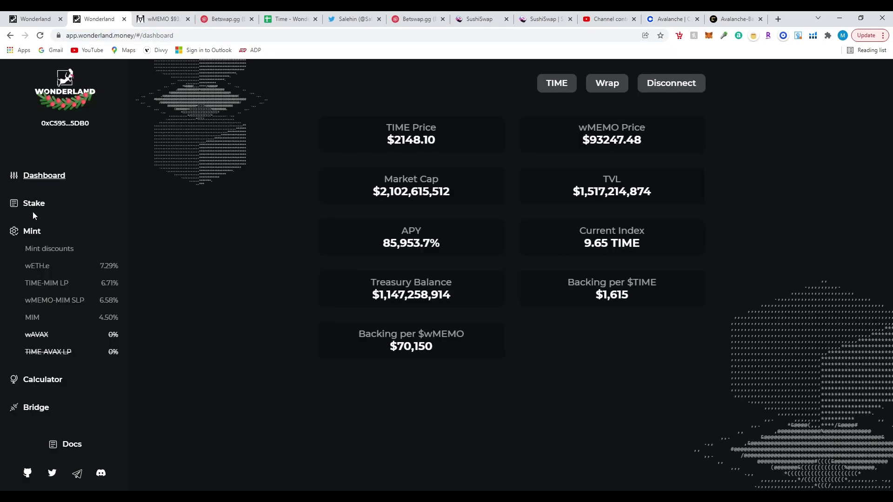
click(38, 210)
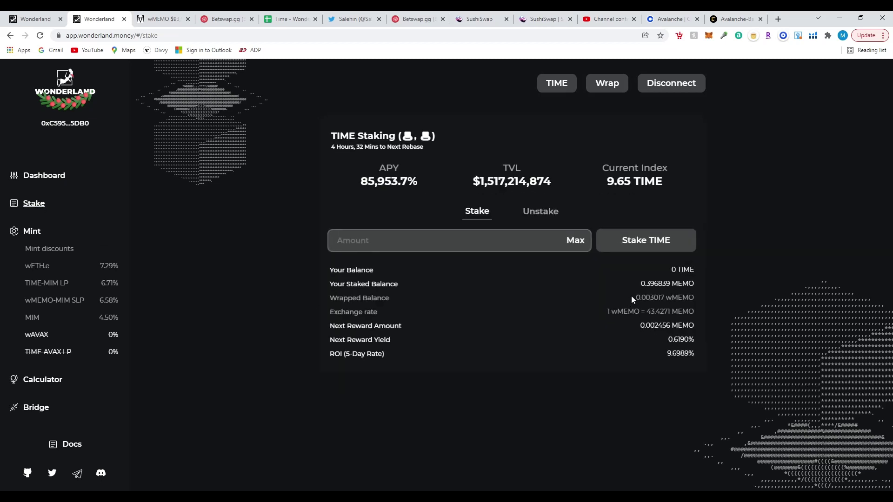
Highlight the Wrapped Balance row showing 0.003017 wMEMO
drag(641, 293, 698, 282)
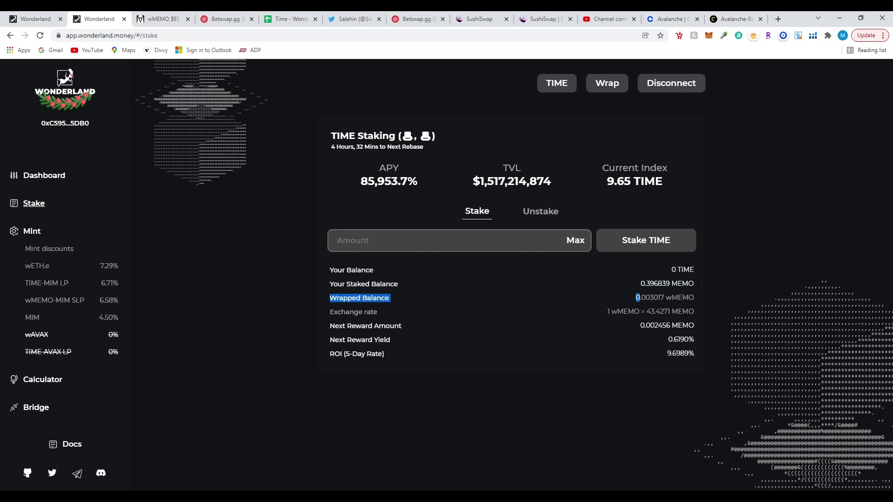
click(693, 287)
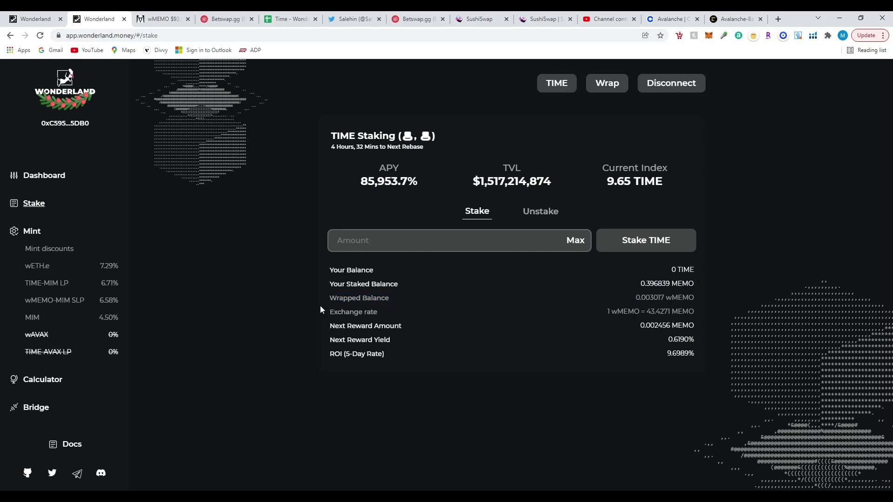
drag(327, 303, 638, 293)
drag(694, 297, 682, 298)
click(690, 299)
Unwrap the full 0.003017 wMEMO into 0.131054146 MEMO, then close the Wrap window
click(607, 83)
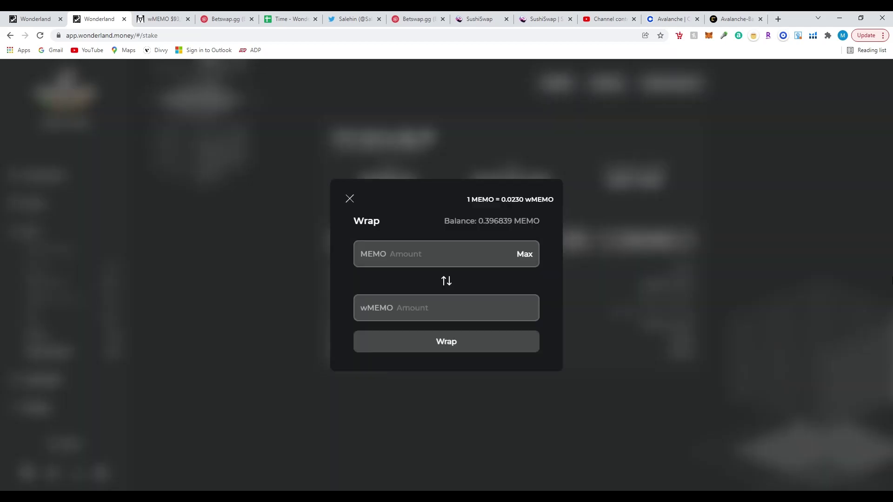
click(447, 286)
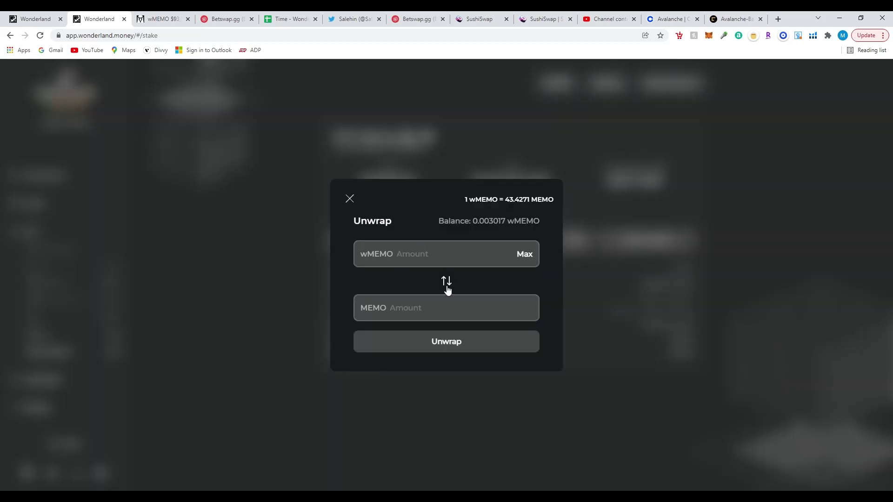
click(533, 259)
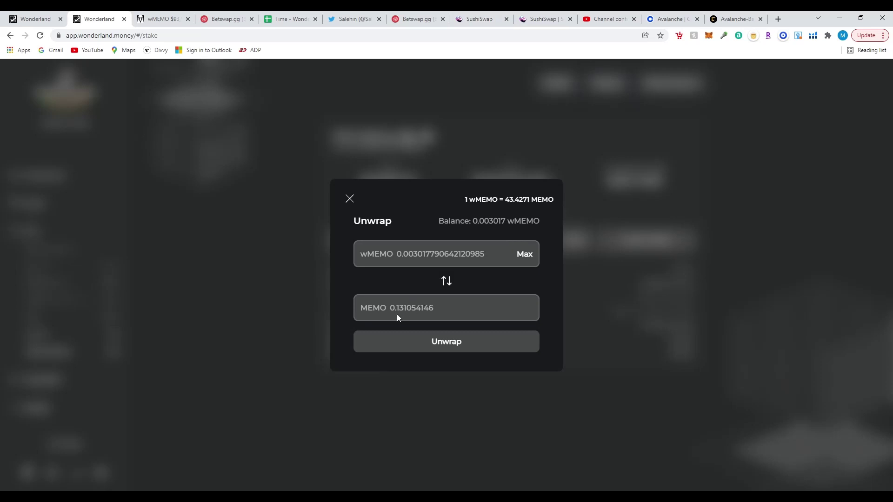
click(436, 351)
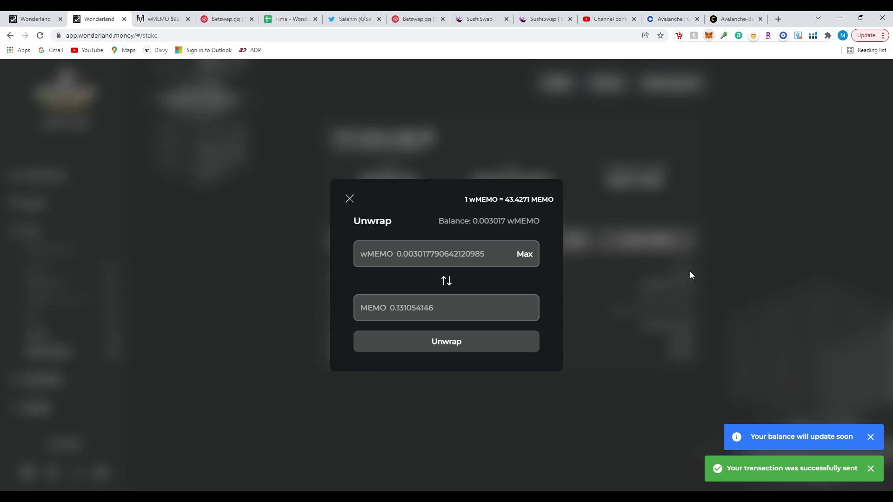
click(454, 290)
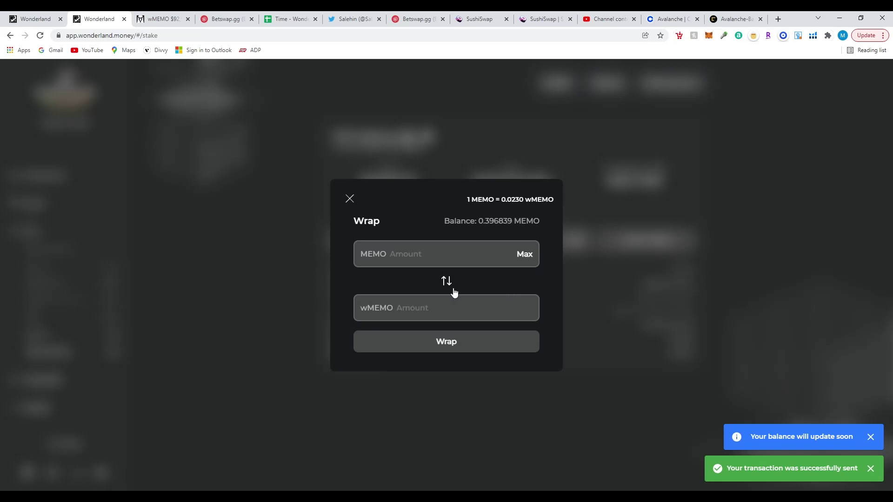
click(349, 199)
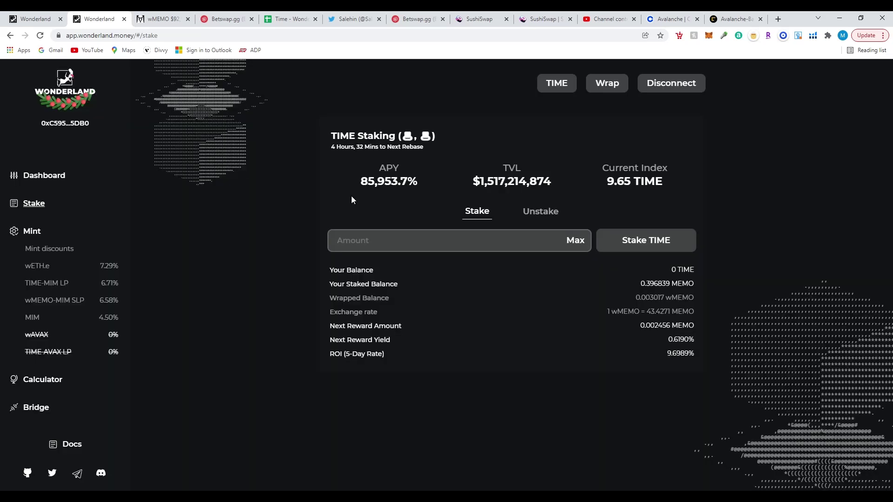
Reload staking to confirm 0.527893 MEMO staked and 0 wMEMO, then go to the wMEMO DexScreener chart
click(257, 35)
key(Return)
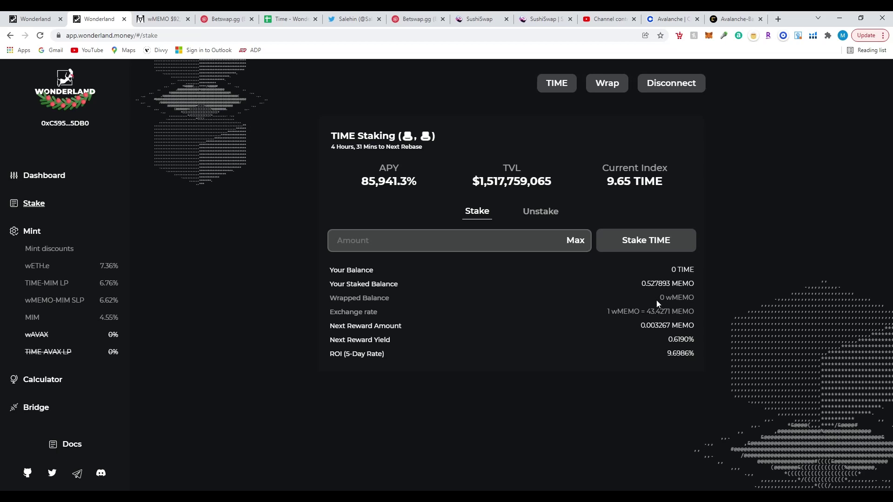
drag(657, 303, 695, 300)
drag(623, 287, 697, 285)
click(697, 285)
click(161, 19)
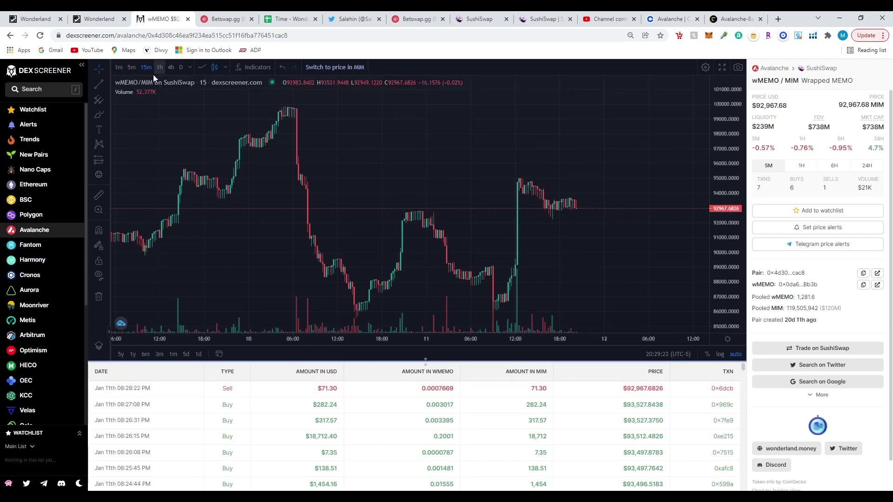
Try 5-minute candles, then return the chart to 15-minute candles
click(131, 68)
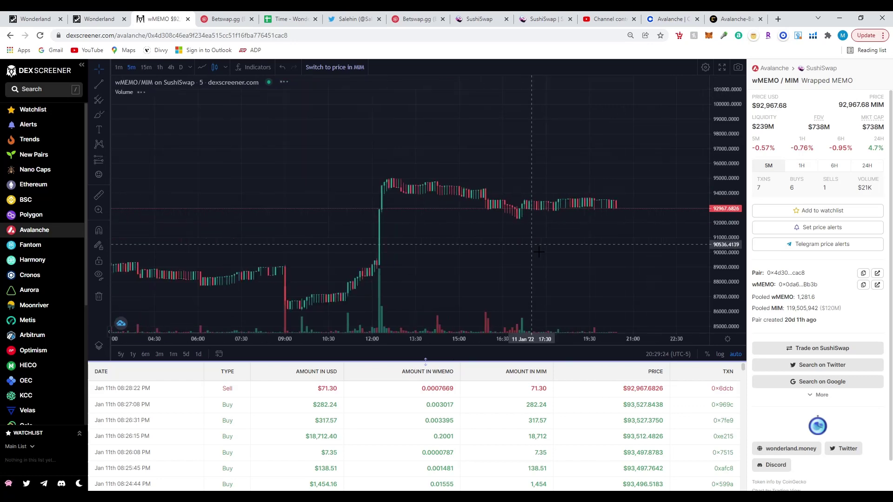
scroll(539, 251, down, 5)
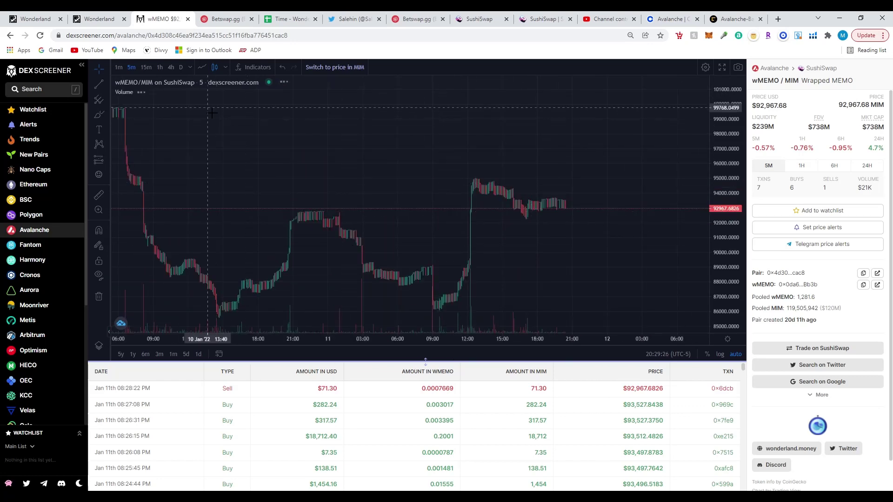
click(146, 67)
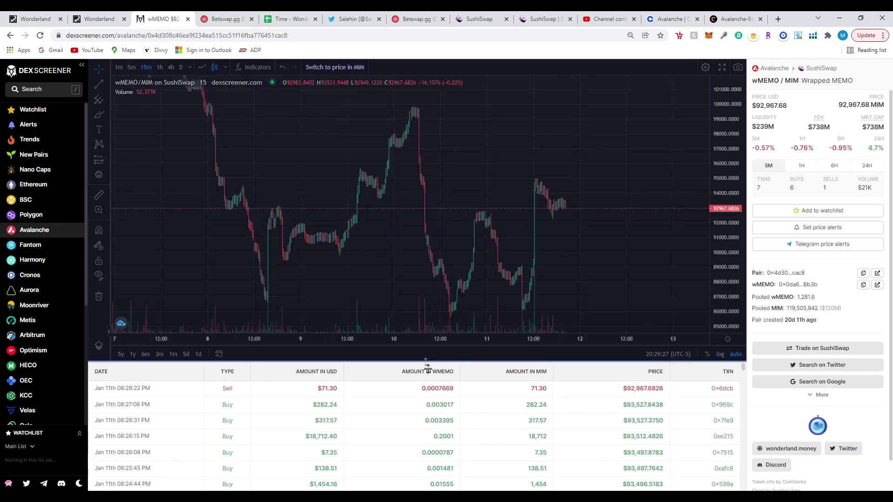
Enlarge the trades list and scroll to the 0.003017 wMEMO buy worth $282.24
drag(425, 362, 457, 149)
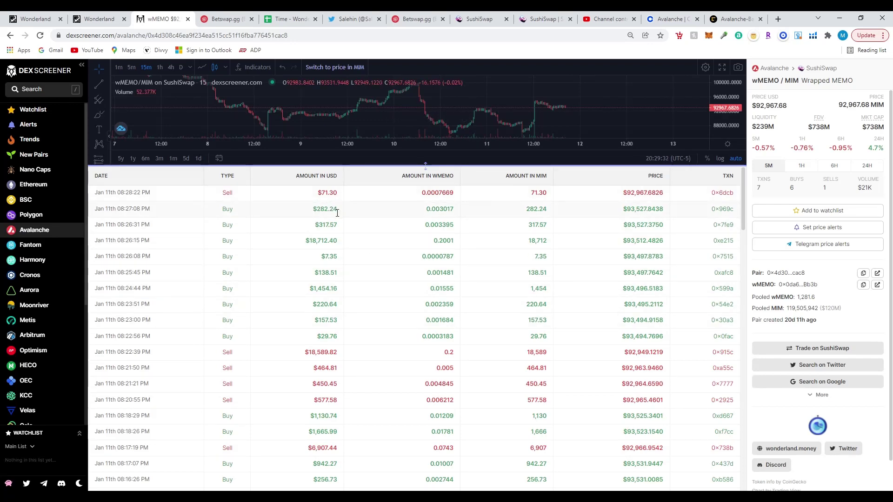
scroll(337, 215, down, 1)
scroll(337, 215, down, 4)
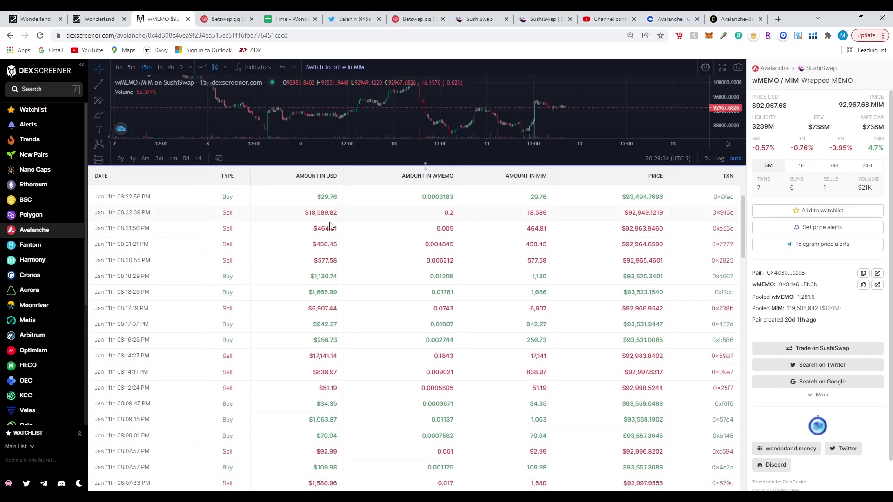
scroll(328, 242, down, 7)
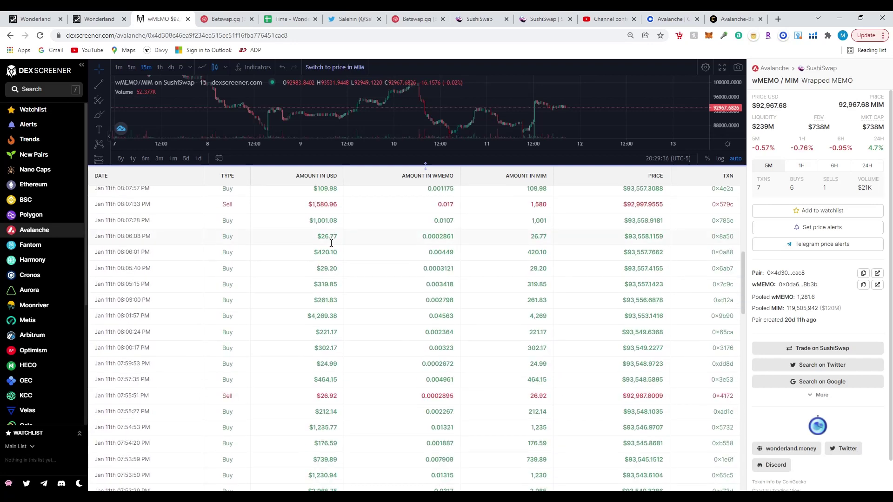
scroll(328, 241, down, 2)
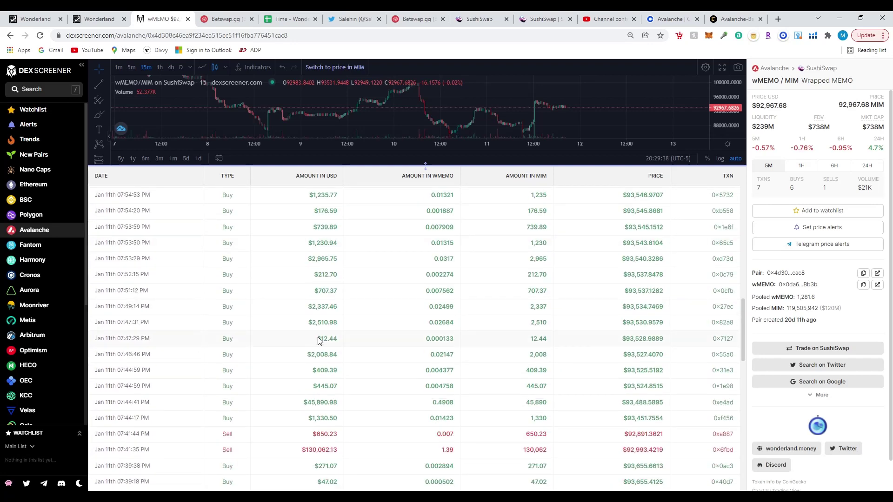
scroll(311, 430, down, 3)
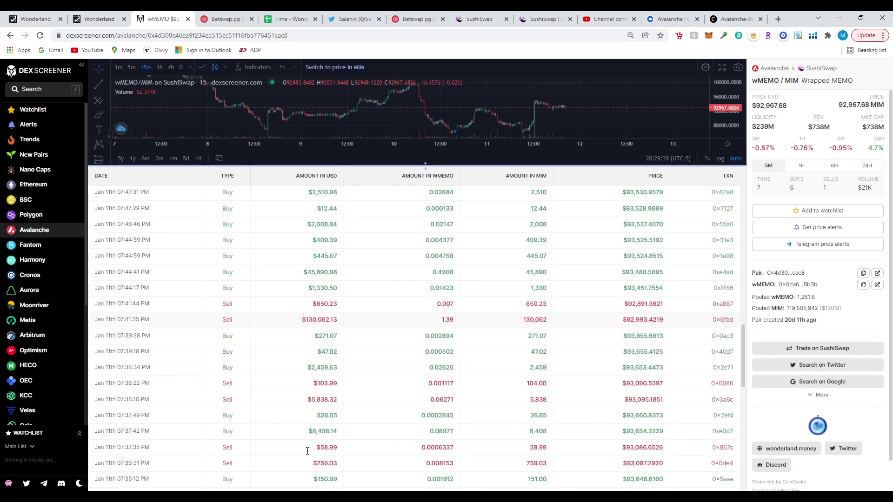
scroll(311, 430, down, 6)
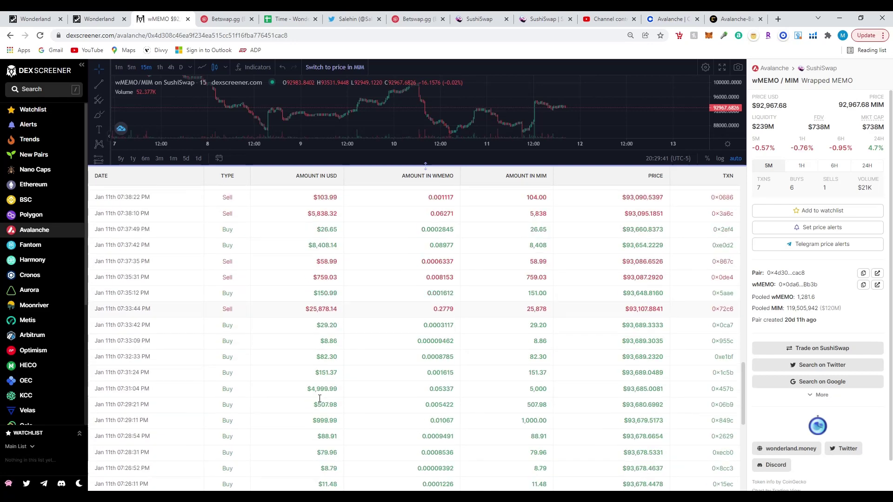
scroll(320, 398, down, 5)
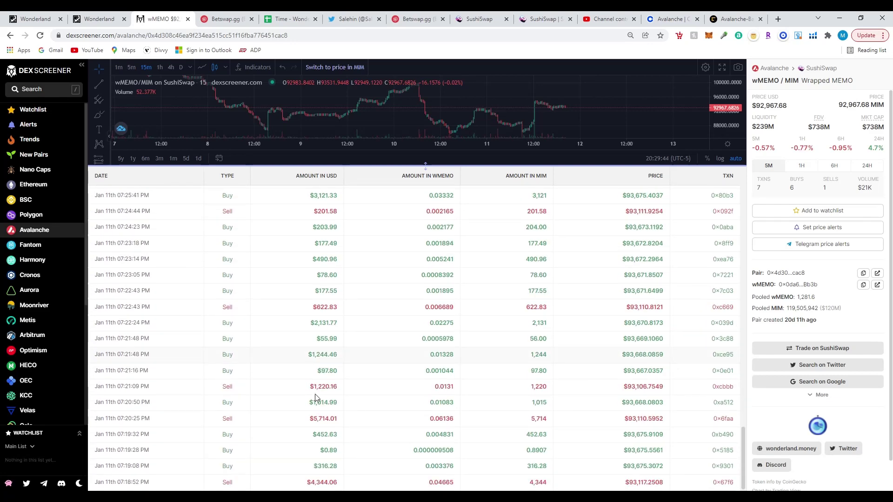
scroll(315, 398, up, 15)
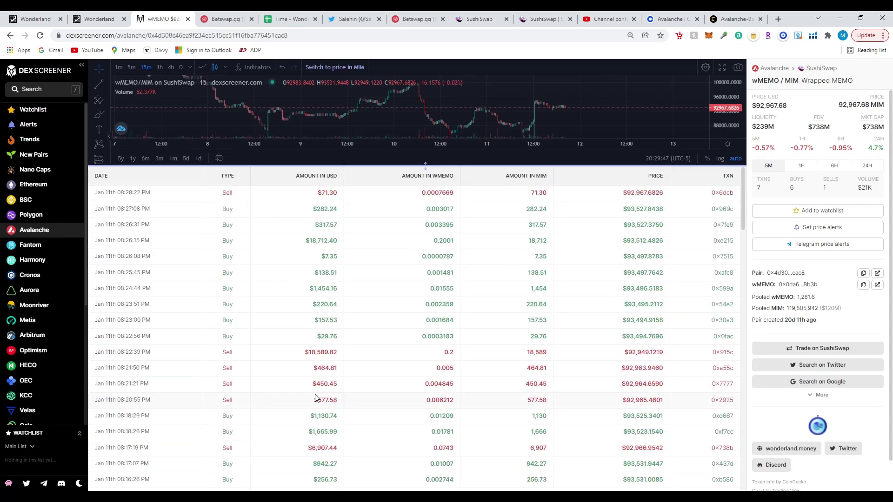
Enlarge the price chart, view 1H, 6H and 24H trade stats, then return to Wonderland staking
drag(433, 174, 415, 345)
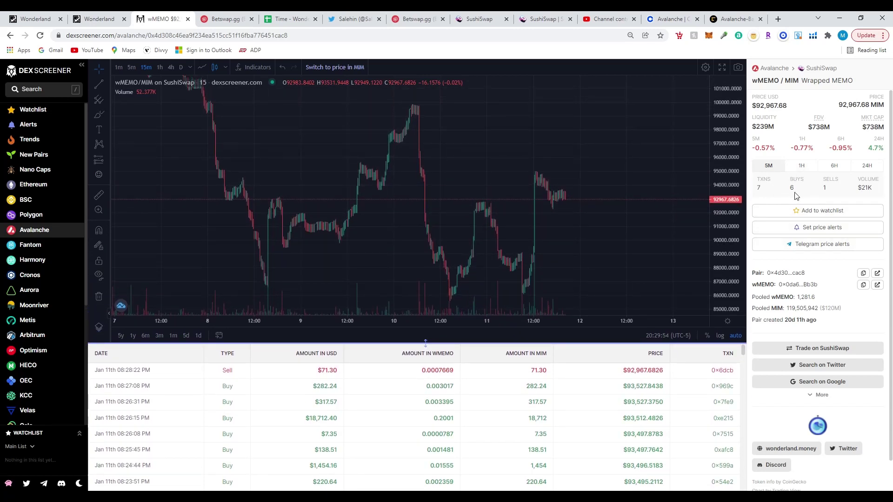
drag(790, 190, 827, 194)
click(802, 166)
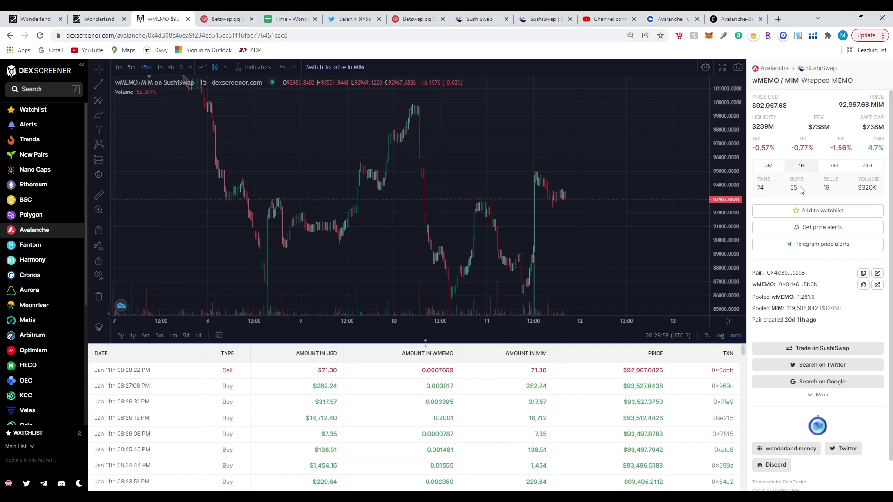
click(832, 169)
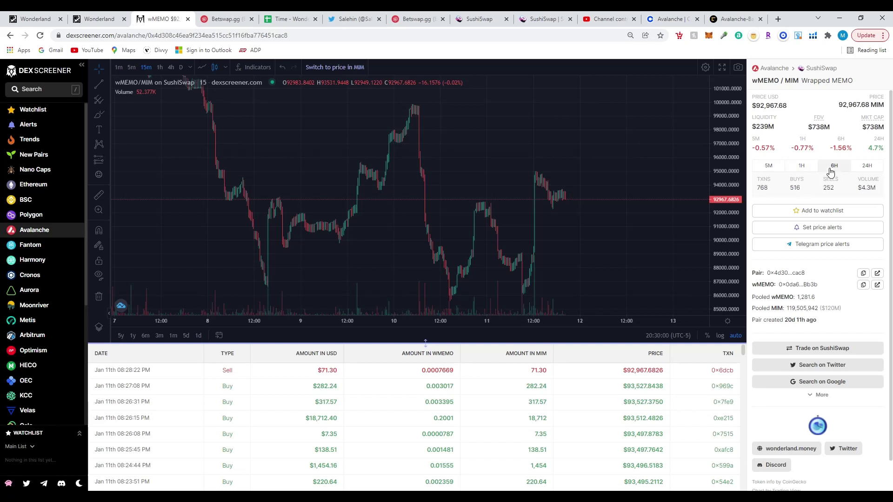
click(874, 169)
click(82, 14)
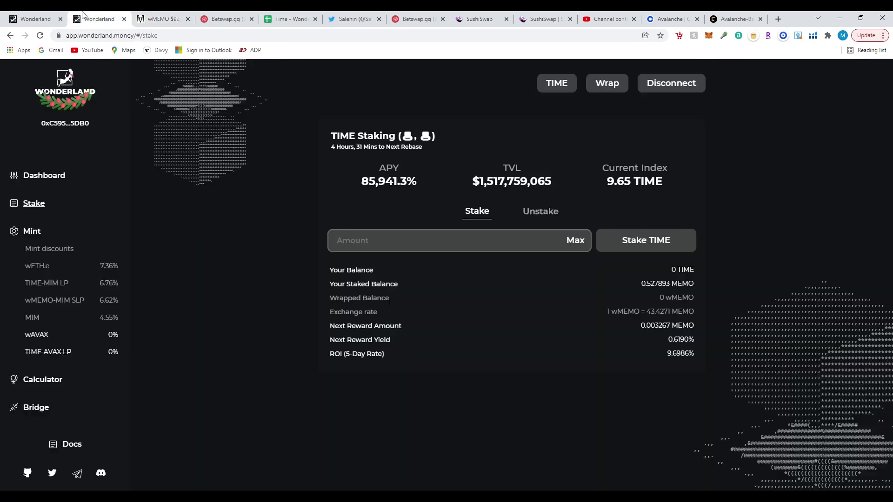
Use the Wonderland calculator to compare returns on 0.527893 MEMO at 1 day and 365 days
click(73, 379)
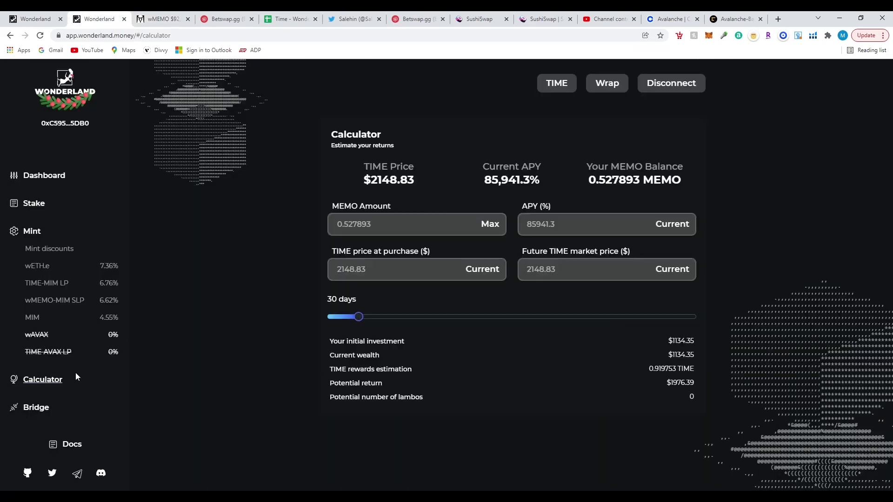
drag(365, 322, 229, 323)
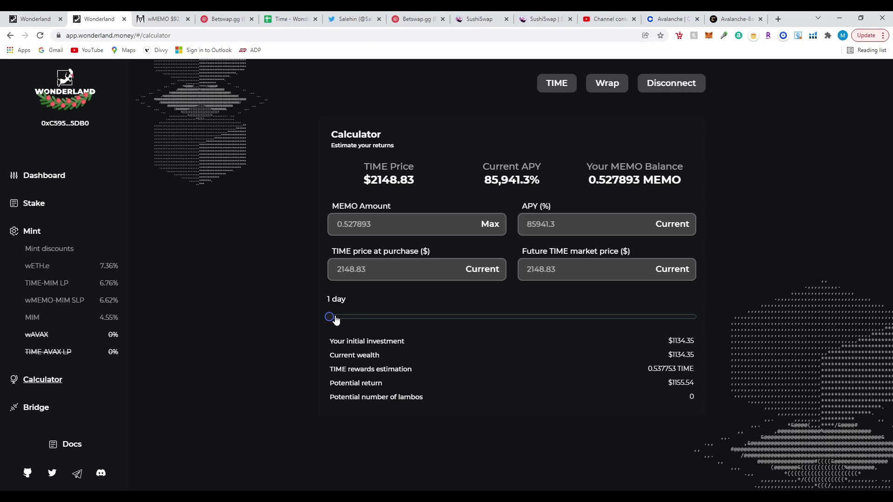
drag(336, 320, 149, 336)
Check the wMEMO price on the Wonderland dashboard, then return to the DexScreener wMEMO/MIM chart
click(47, 210)
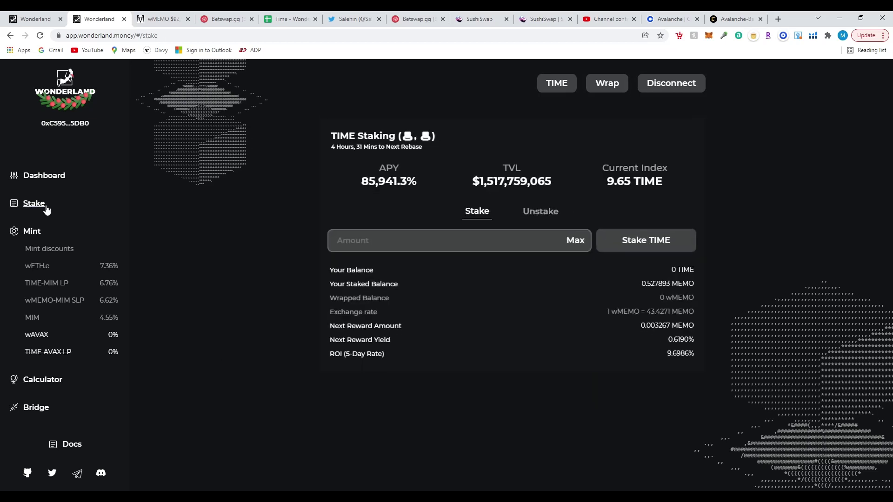
click(63, 176)
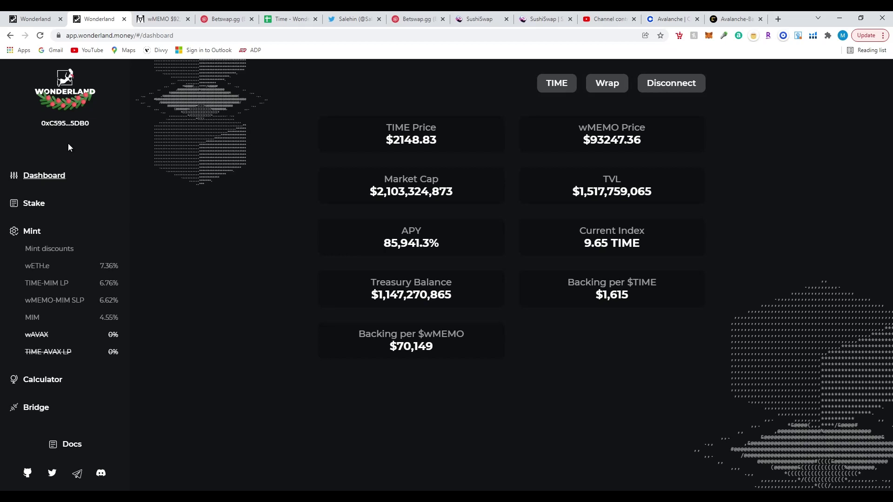
click(145, 19)
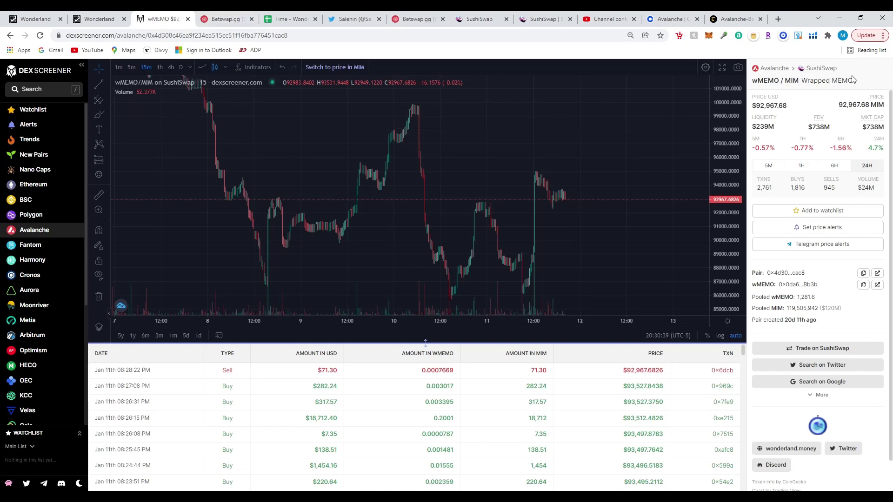
Reverse the SushiSwap swap so wMEMO is spent for AVAX
click(608, 17)
click(544, 18)
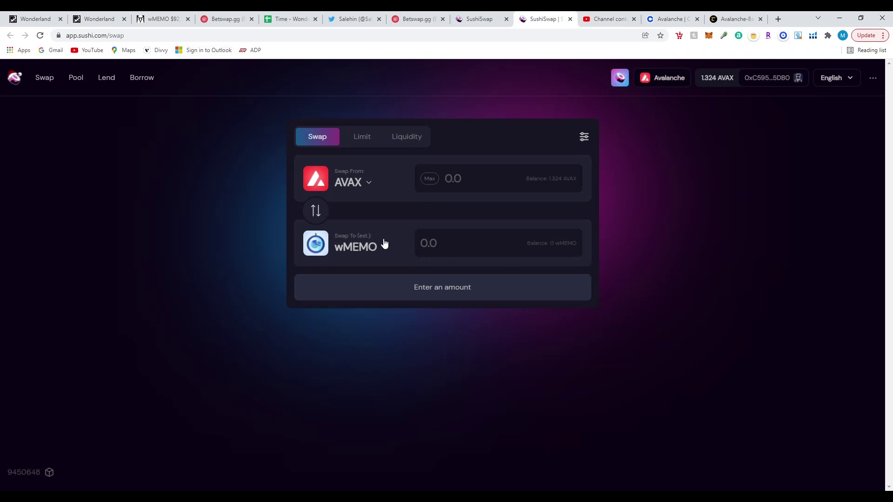
click(316, 211)
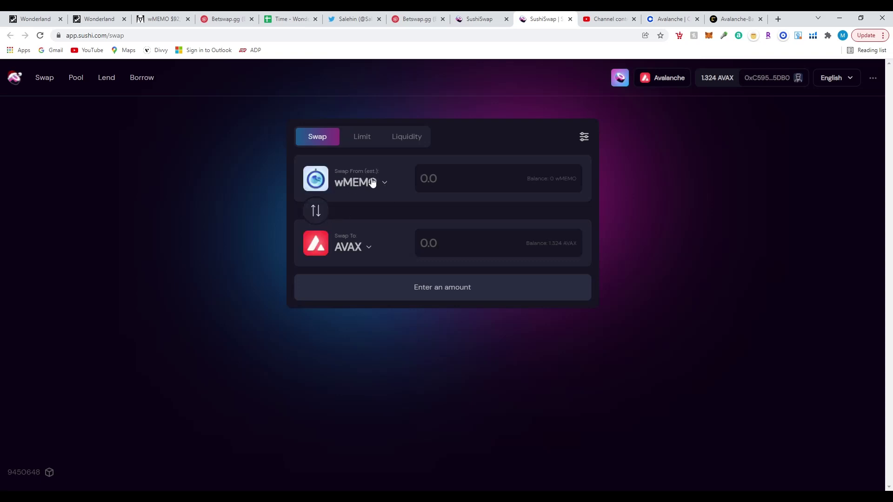